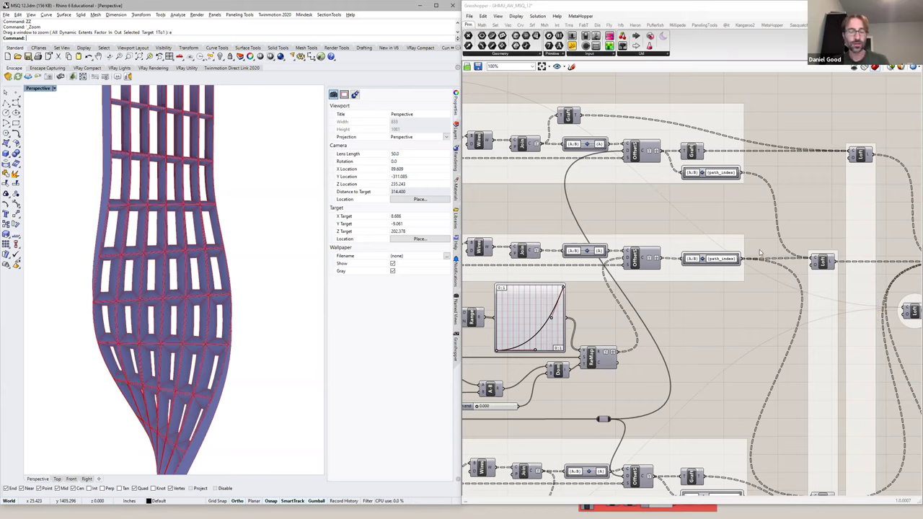
scroll(756, 310, down, 1)
middle_click(719, 349)
right_drag(714, 309, 776, 300)
right_drag(552, 346, 554, 345)
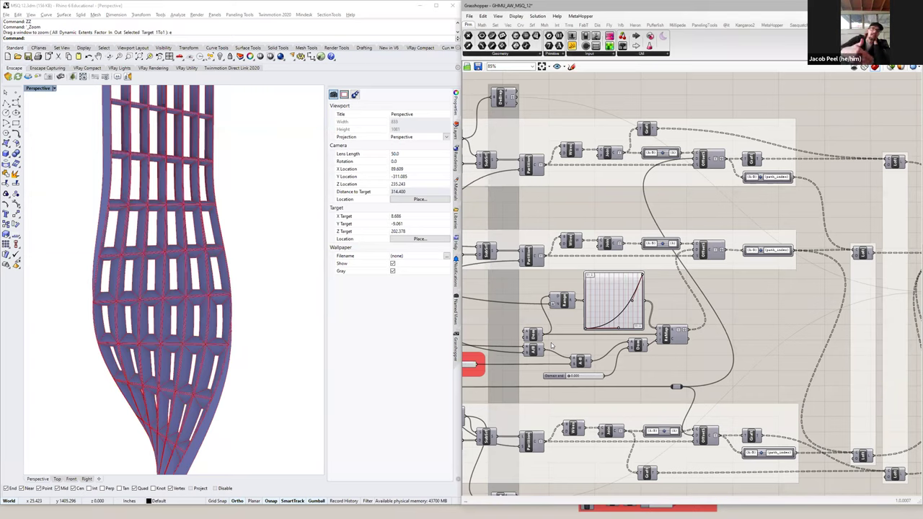
right_drag(628, 323, 686, 299)
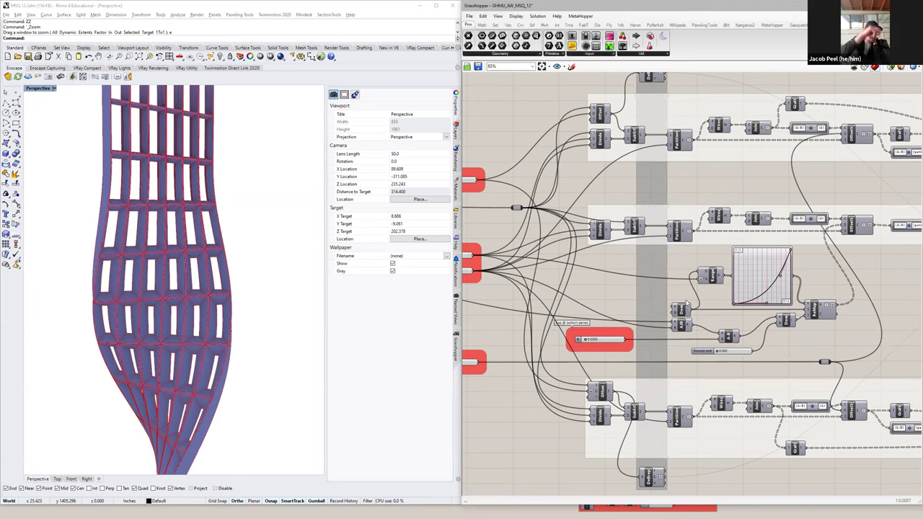
Open the model WAF_19.3dm from the 1701 Wilsonville Art Festival project folder in Rhino.
click(7, 16)
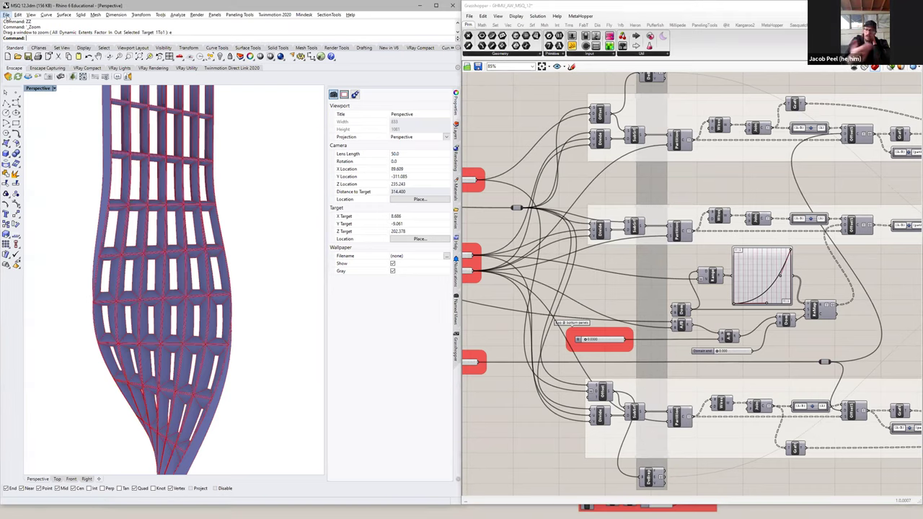
click(10, 17)
click(10, 17)
click(16, 31)
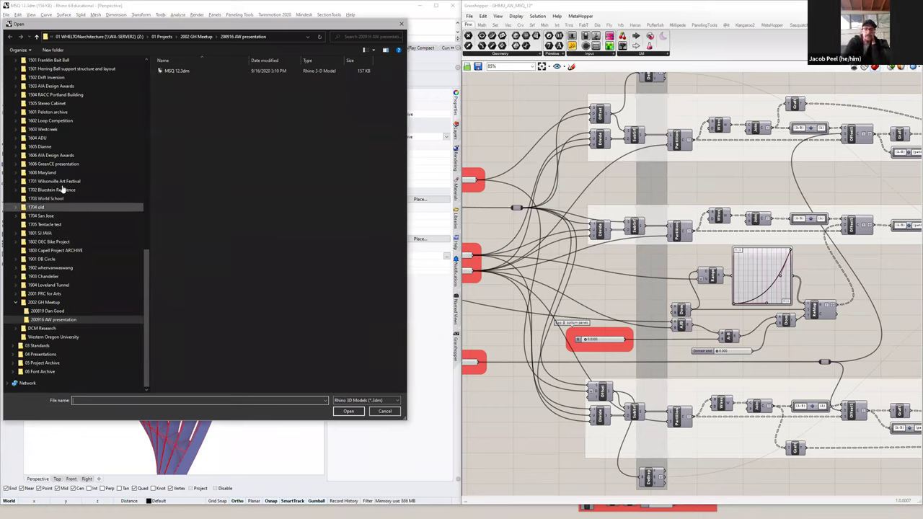
click(63, 181)
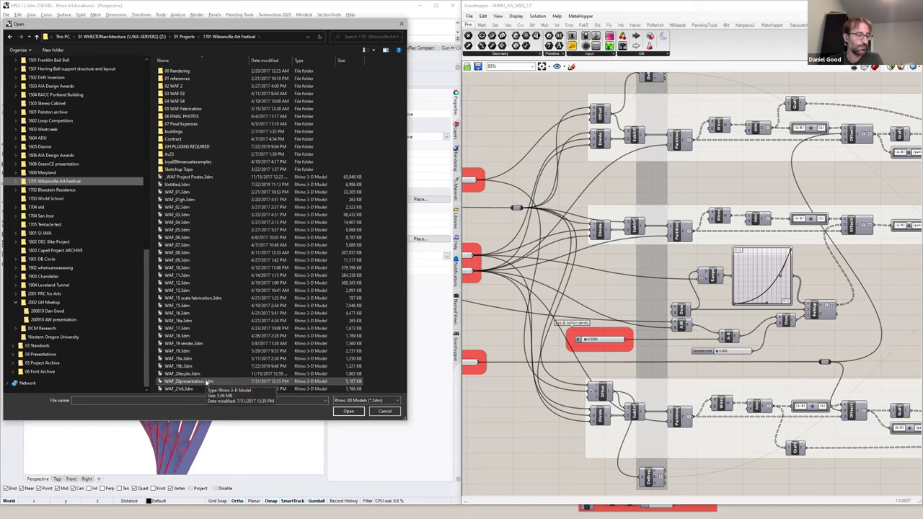
click(190, 352)
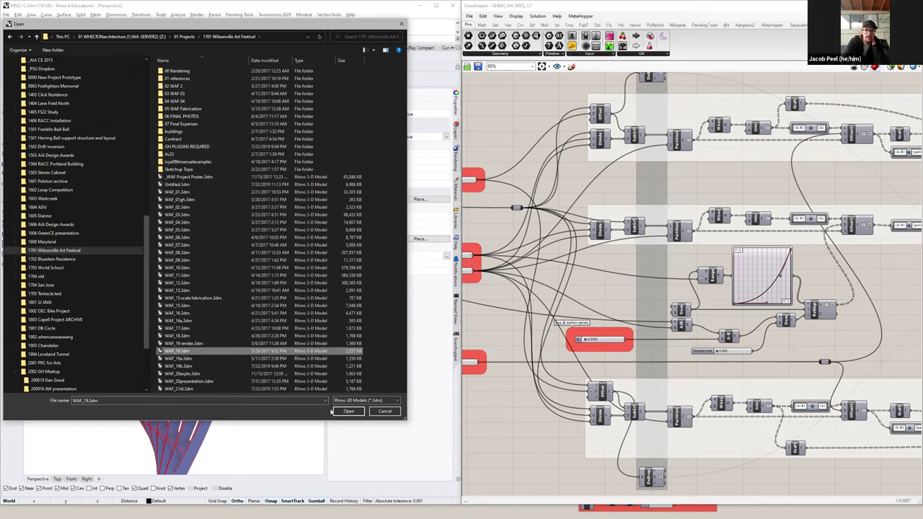
click(343, 411)
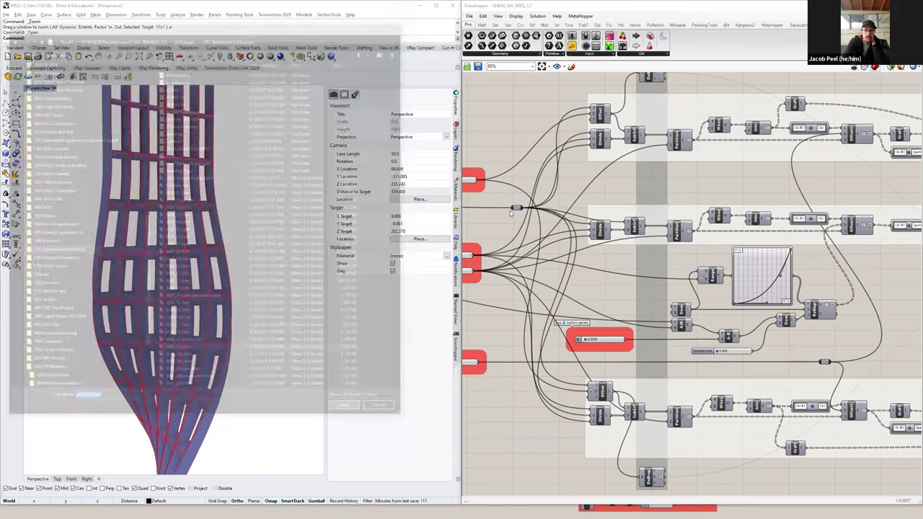
Switch to Grasshopper, open WAF_19_Gyroid.gh while dismissing the plug-in notices, and snap its window beside Rhino.
double_click(659, 8)
click(368, 70)
click(393, 87)
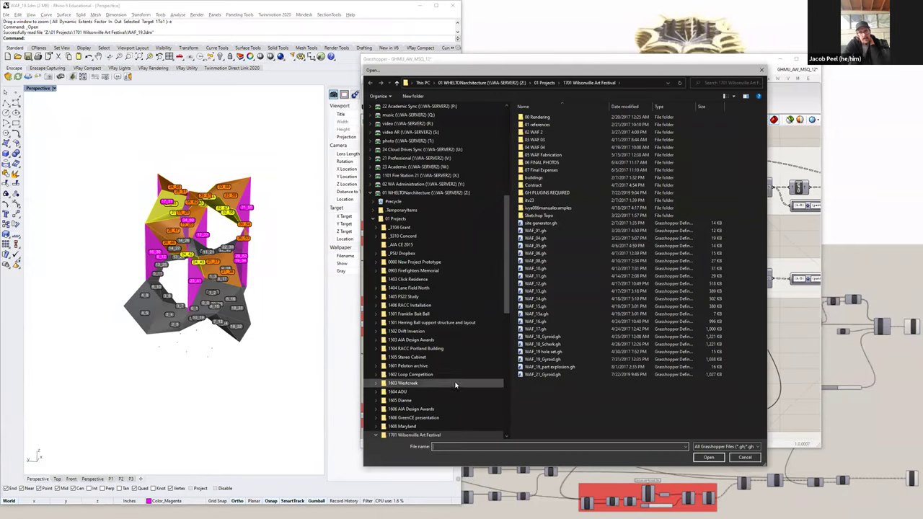
click(546, 359)
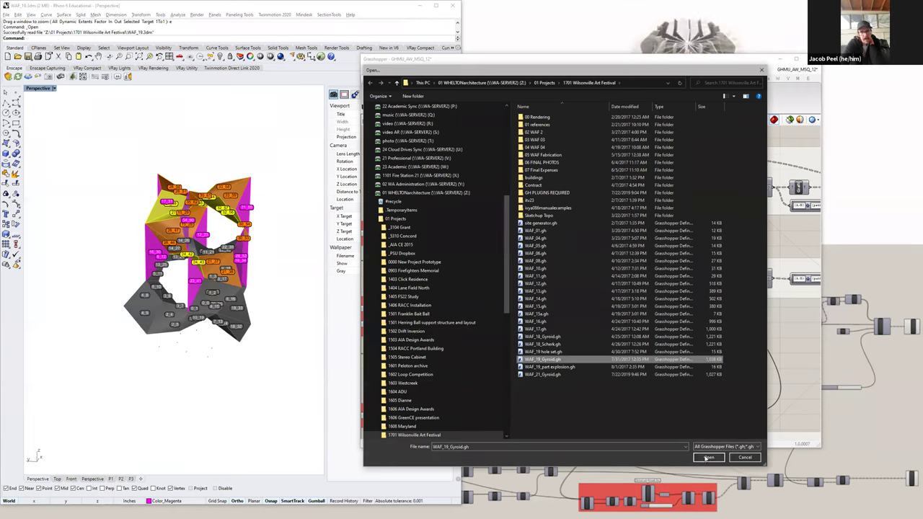
key(Return)
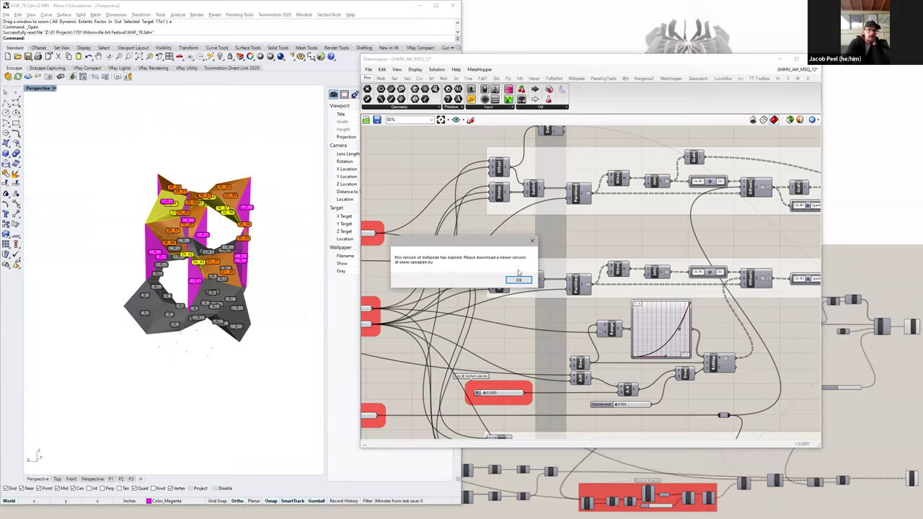
click(518, 279)
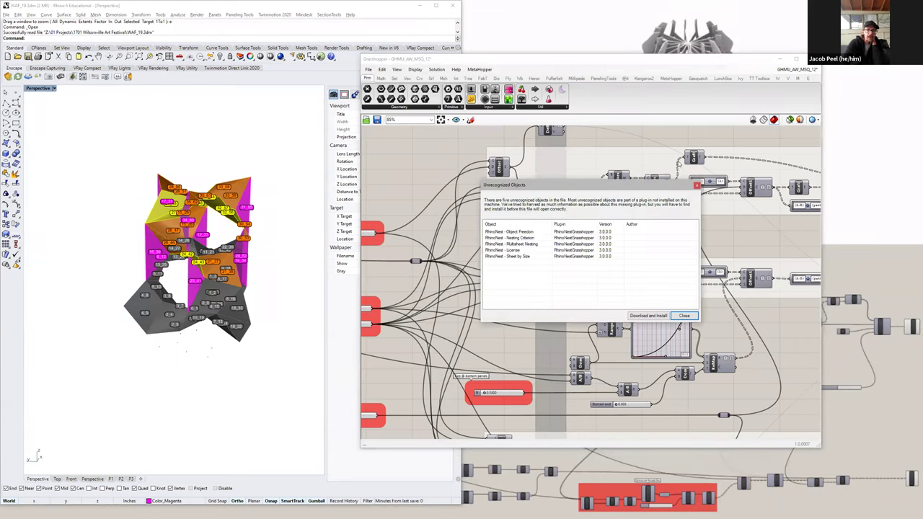
click(683, 315)
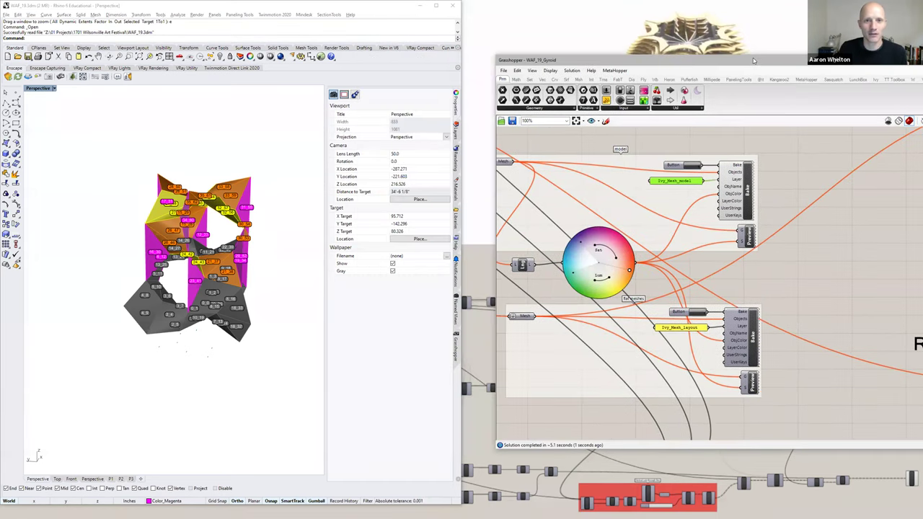
drag(752, 57, 717, 66)
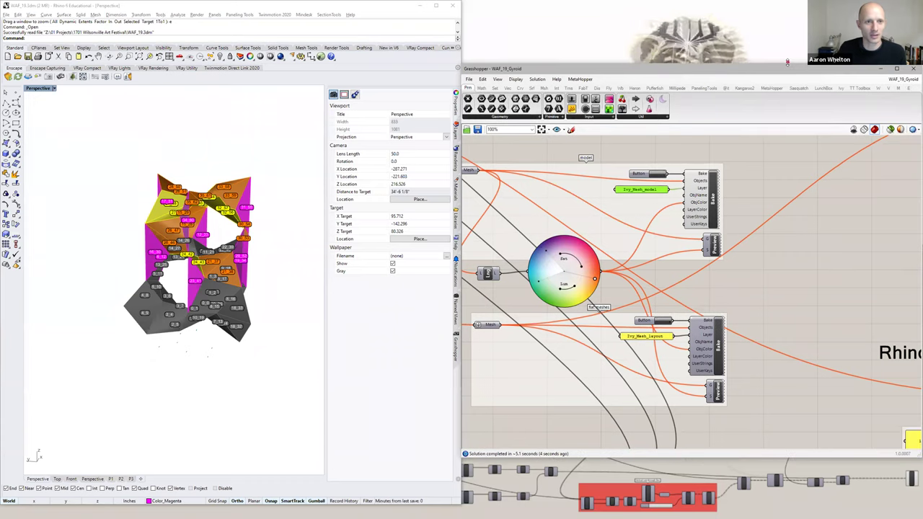
key(super+Right)
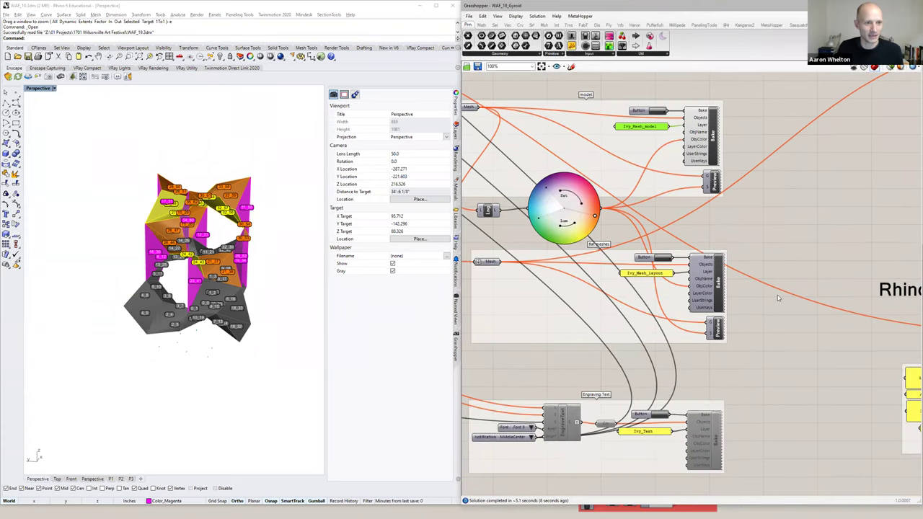
Examine the MinSurface section of the gyroid definition, including its surface-type, pattern-extent and resolution inputs.
scroll(778, 297, down, 7)
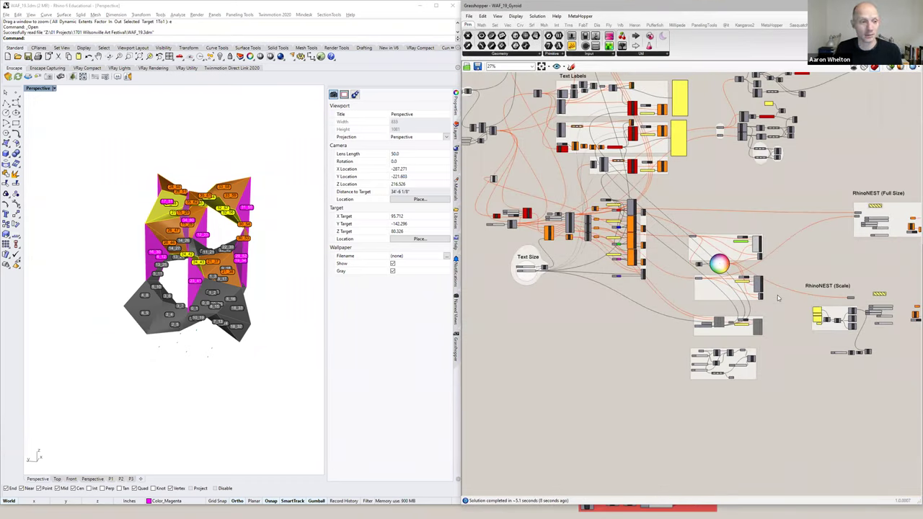
right_drag(548, 186, 710, 293)
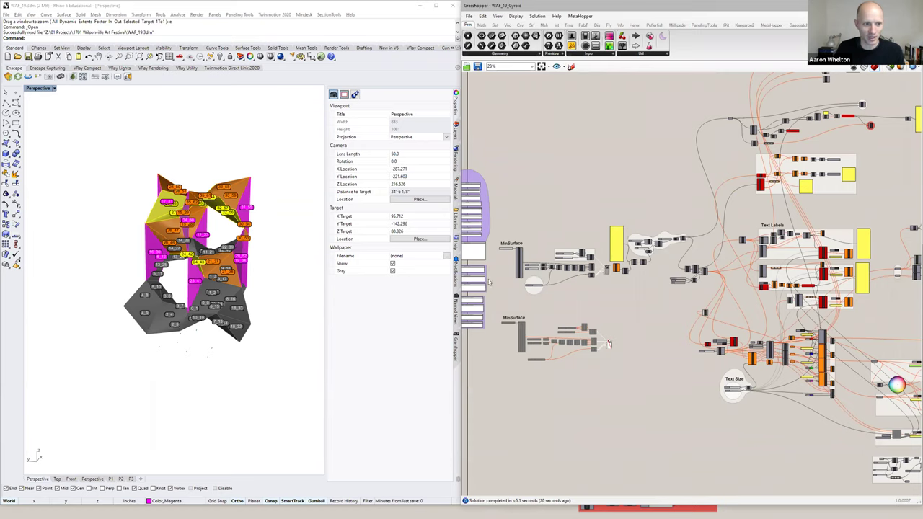
scroll(513, 314, up, 5)
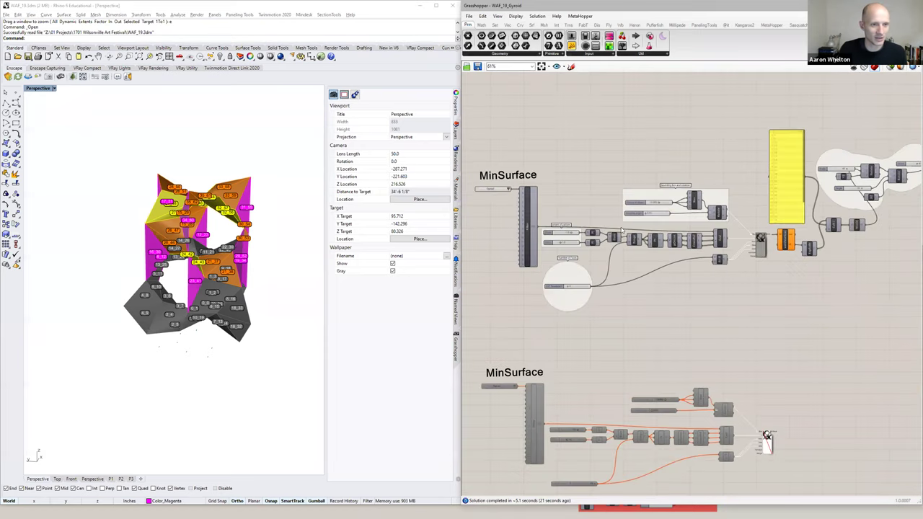
scroll(519, 239, up, 2)
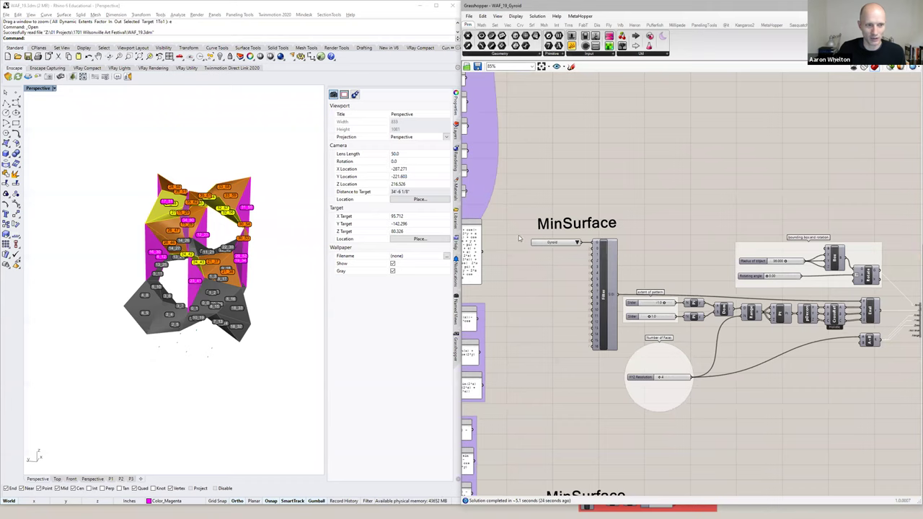
scroll(545, 243, up, 2)
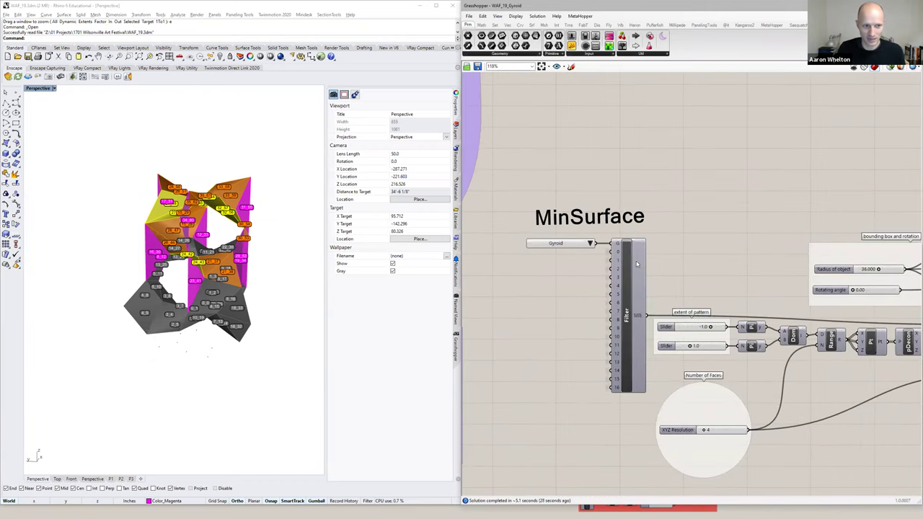
scroll(591, 203, down, 6)
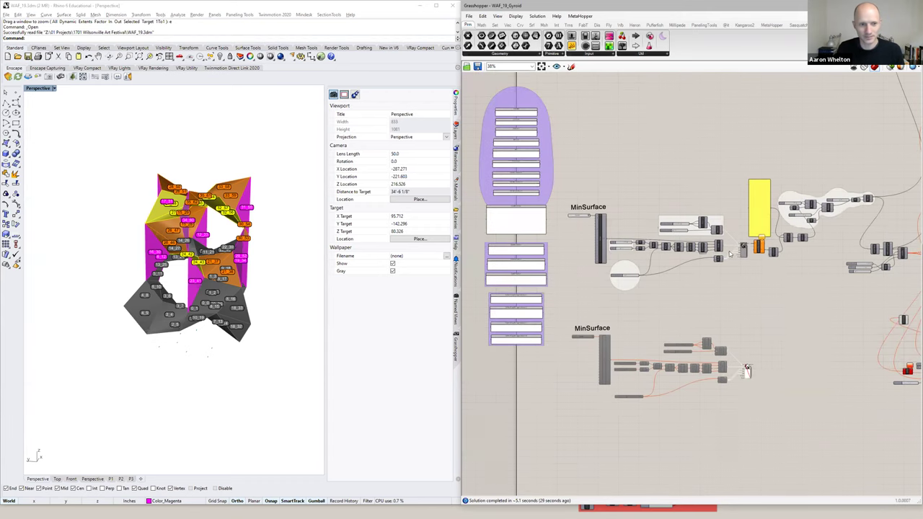
scroll(772, 249, up, 10)
scroll(733, 274, down, 3)
scroll(733, 273, down, 6)
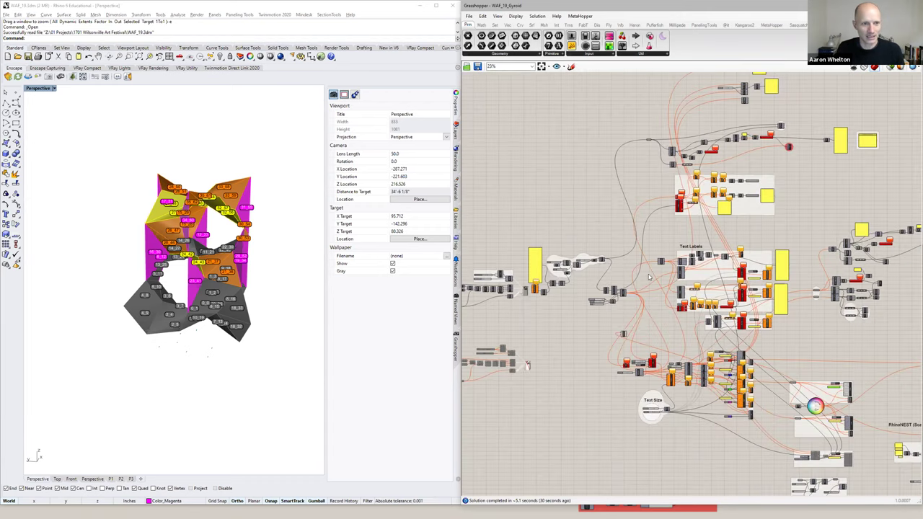
Examine the Text Labels and Text Size groups and the component chain that feeds the coloured bake outputs.
right_drag(721, 317, 750, 292)
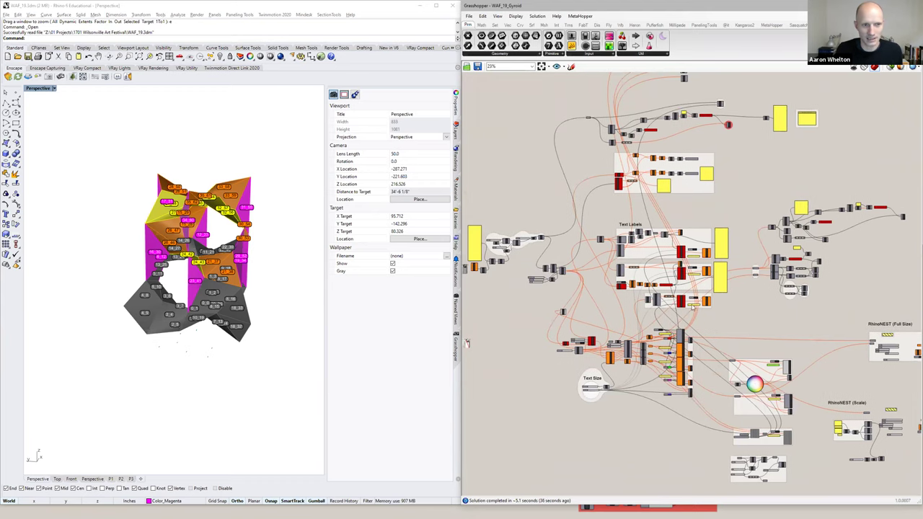
scroll(598, 423, up, 3)
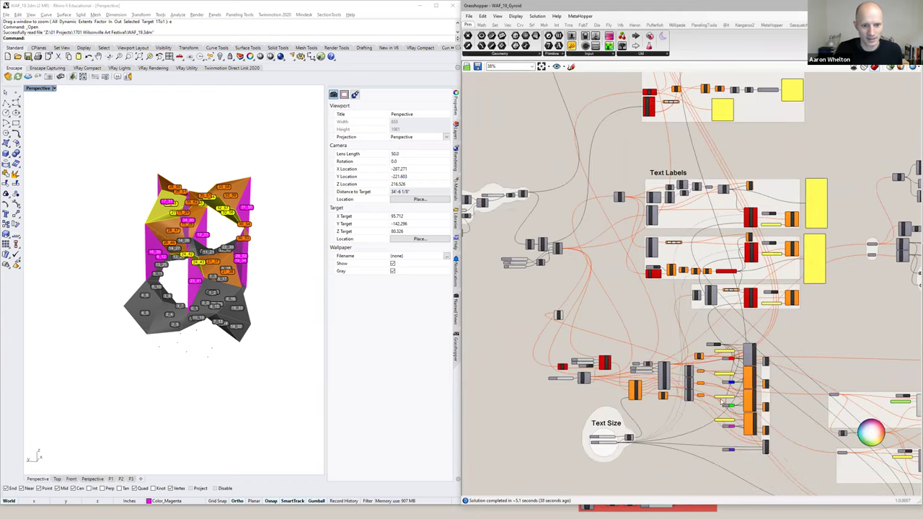
scroll(721, 402, up, 5)
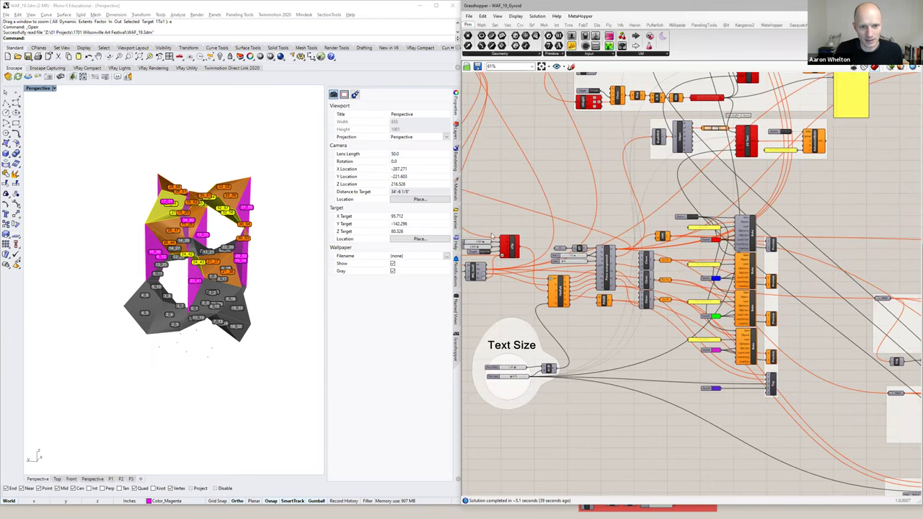
scroll(686, 292, up, 1)
right_drag(909, 353, 549, 200)
right_drag(767, 351, 640, 308)
scroll(726, 331, down, 3)
right_drag(568, 157, 739, 338)
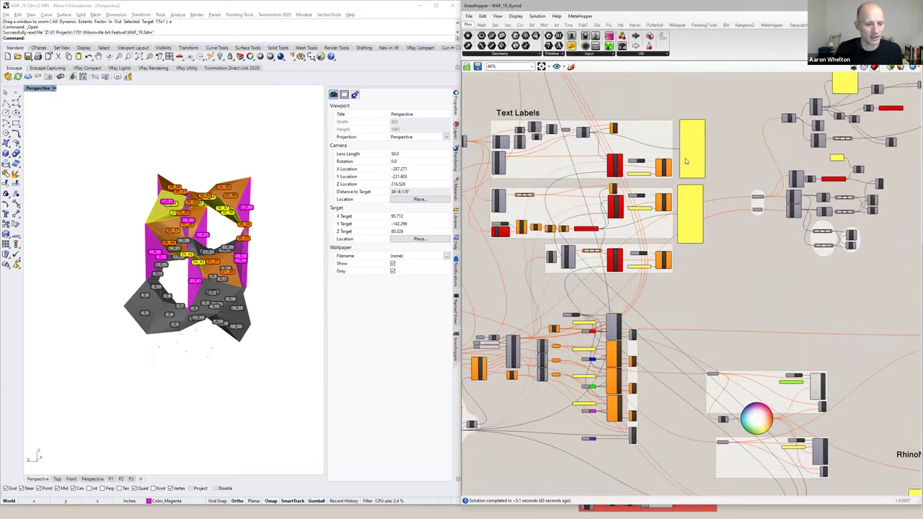
scroll(686, 161, up, 1)
right_drag(612, 269, 738, 375)
right_drag(645, 456, 643, 322)
right_drag(645, 377, 640, 298)
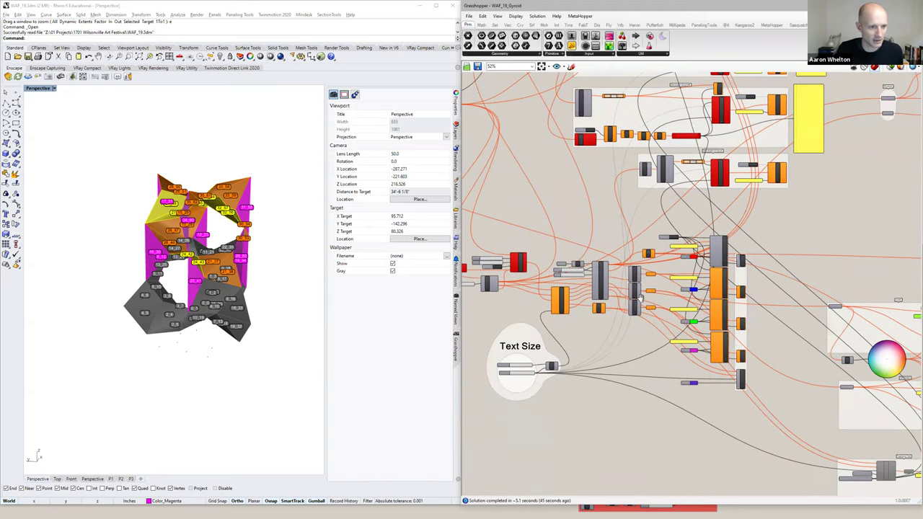
scroll(640, 296, up, 3)
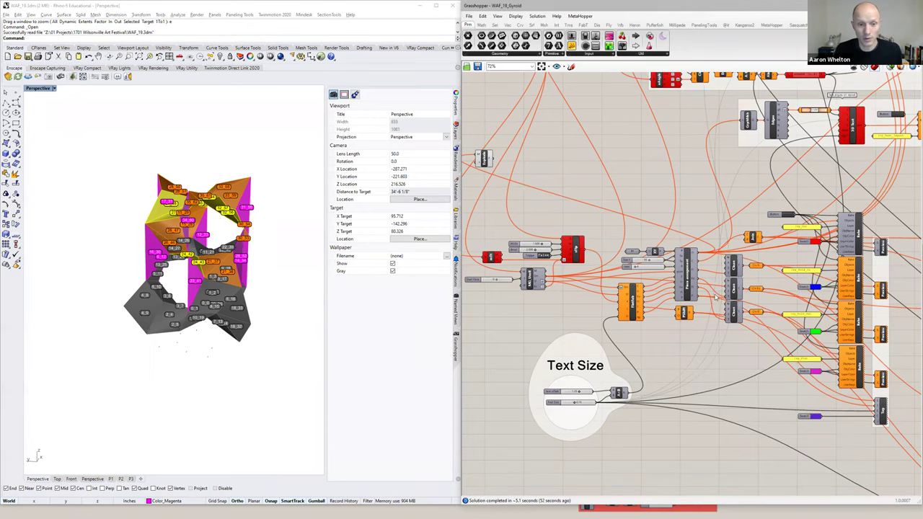
scroll(560, 214, down, 1)
scroll(828, 286, down, 3)
Review the mesh bake groups and the RhinoNEST full-size and scale nesting sections of the definition.
right_drag(848, 286, 622, 206)
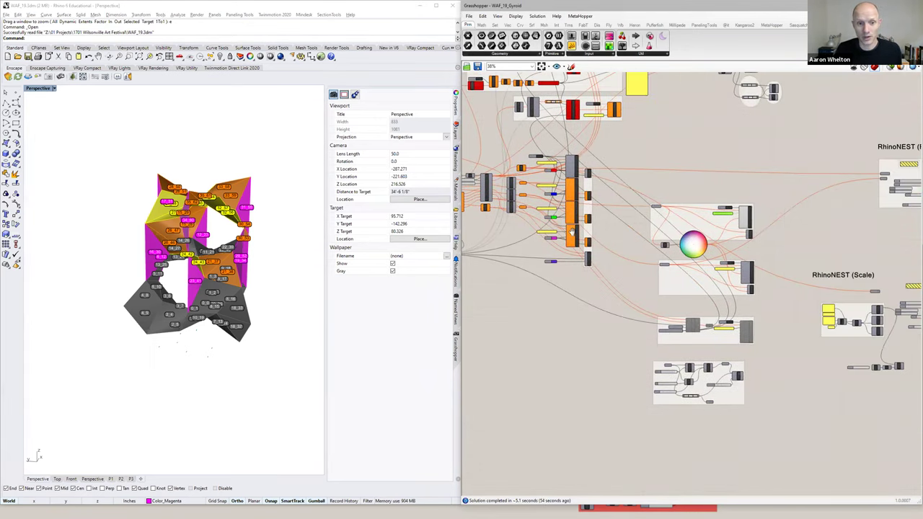
right_drag(739, 289, 592, 235)
scroll(593, 234, up, 2)
right_drag(759, 327, 699, 367)
right_drag(893, 163, 836, 265)
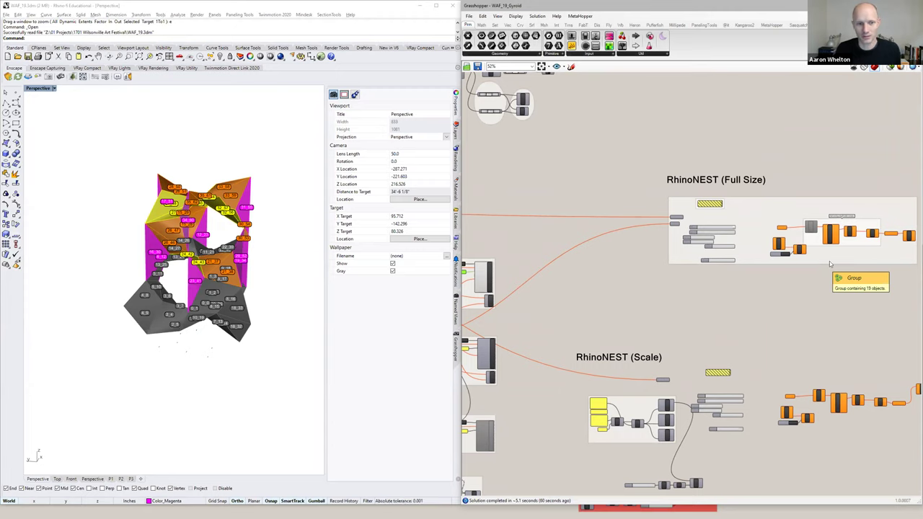
right_drag(829, 261, 789, 270)
Switch the Rhino viewport to the Top view and zoom to the extents of the model.
scroll(123, 272, down, 10)
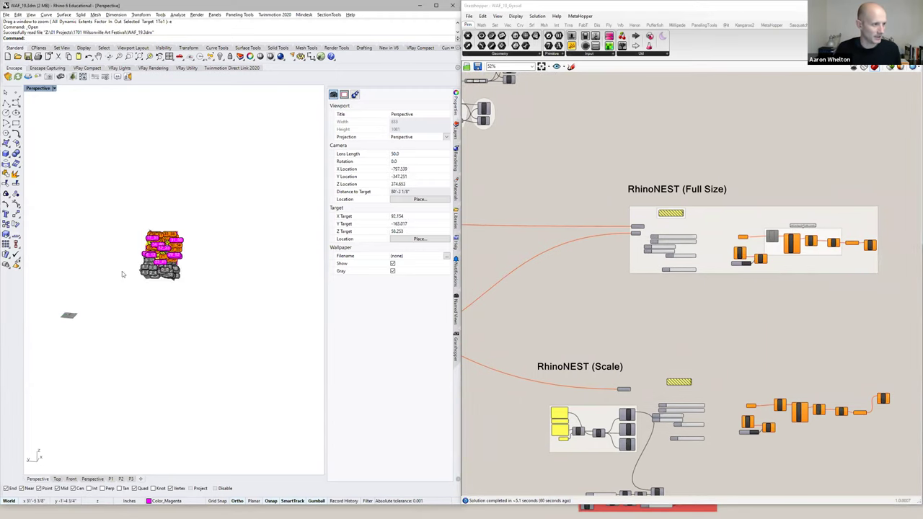
click(57, 480)
text(zz)
key(Return)
text(e)
key(Return)
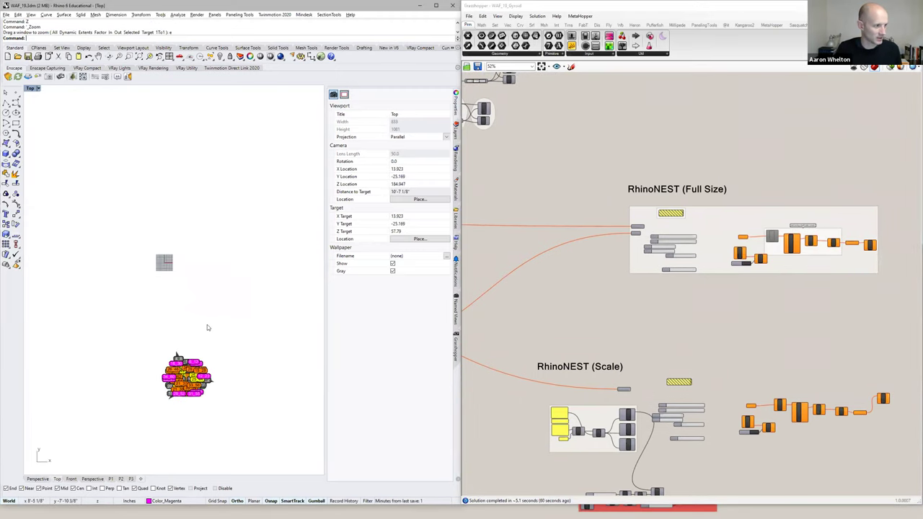
Display the layer list and unhide all hidden objects in the Rhino model.
click(455, 134)
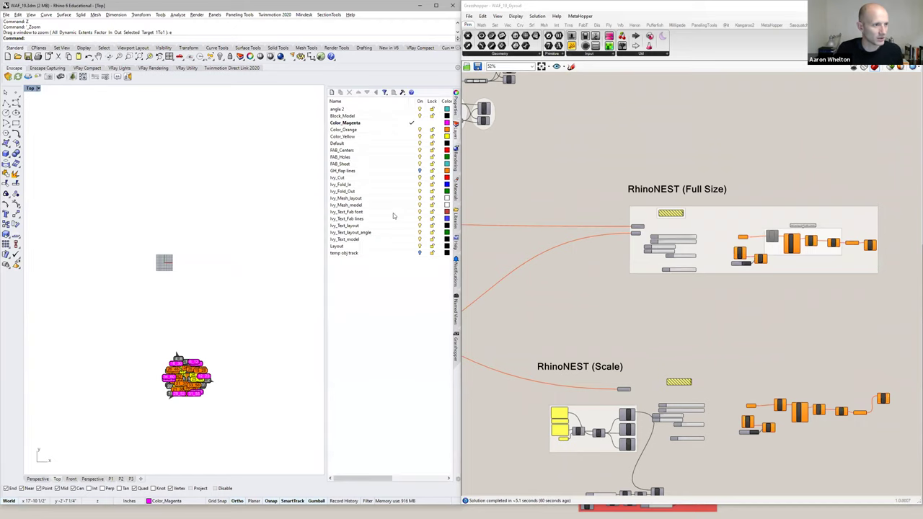
click(219, 57)
scroll(163, 163, up, 4)
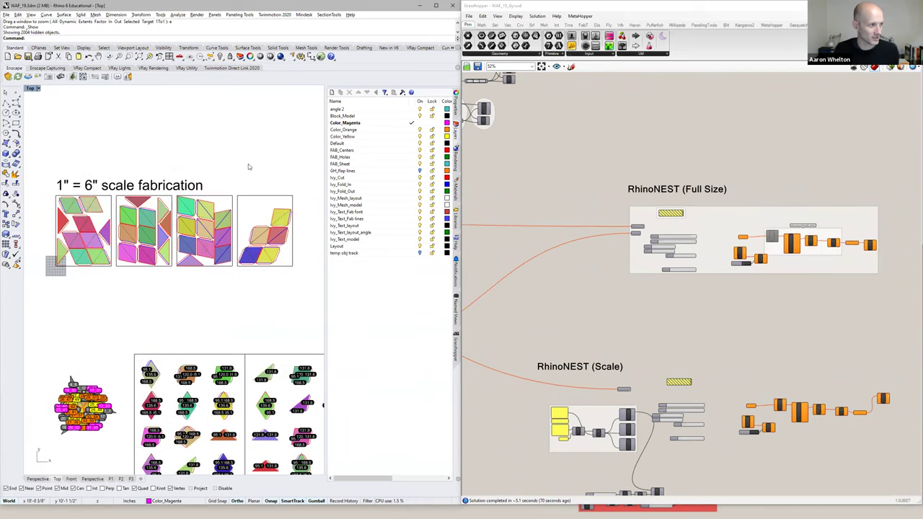
Inspect the fabrication sheets of unfolded, numbered panels laid out below the 1" = 6" scale fabrication layout.
right_drag(289, 340, 228, 188)
scroll(126, 239, down, 2)
right_drag(113, 271, 173, 204)
scroll(223, 168, up, 8)
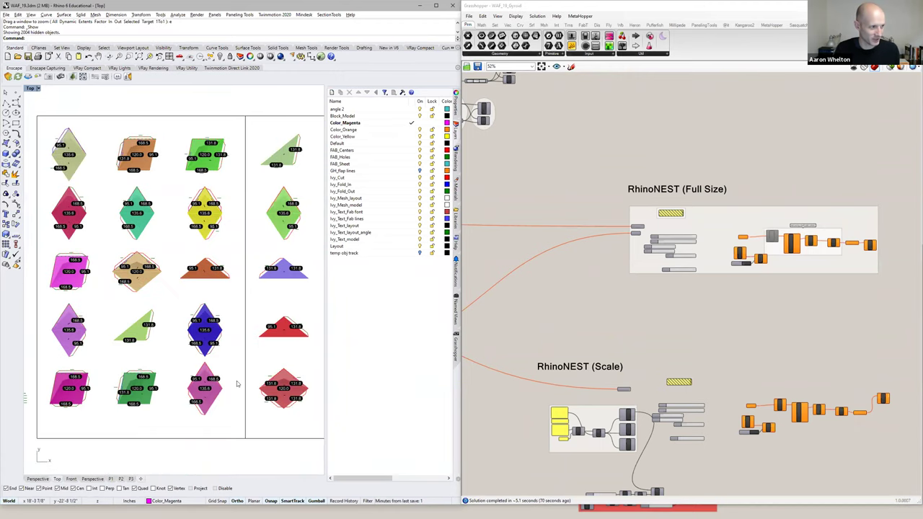
right_drag(278, 346, 187, 349)
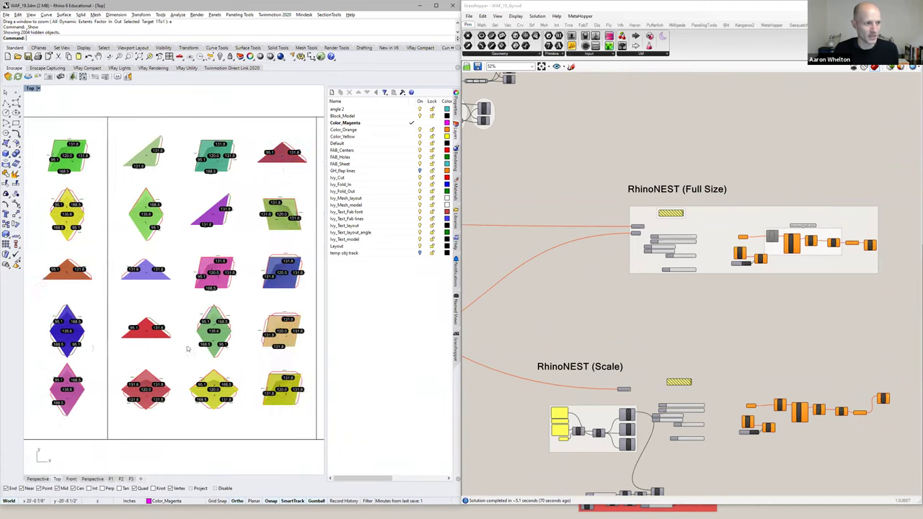
Inspect the remaining full-size sheets of angle-labelled panels and return the Rhino viewport to the Perspective view.
right_drag(320, 349, 185, 350)
right_drag(246, 349, 192, 354)
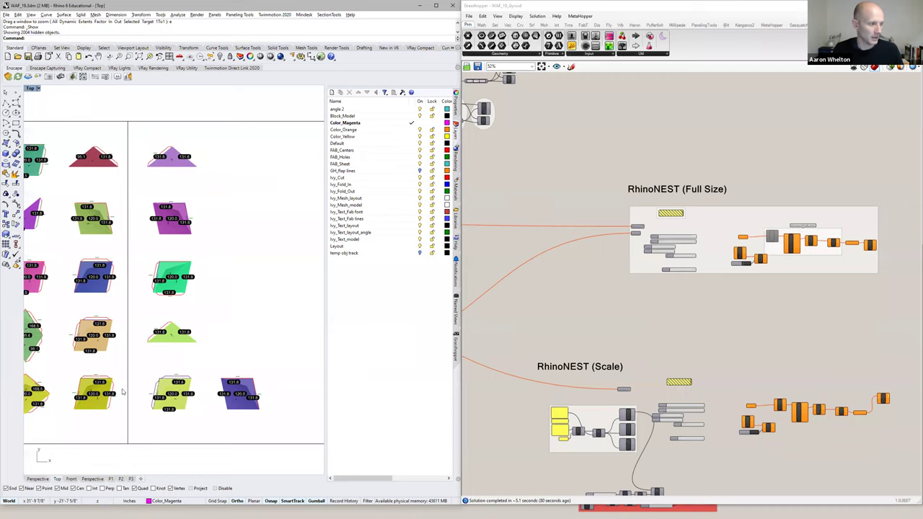
click(93, 478)
scroll(107, 289, down, 4)
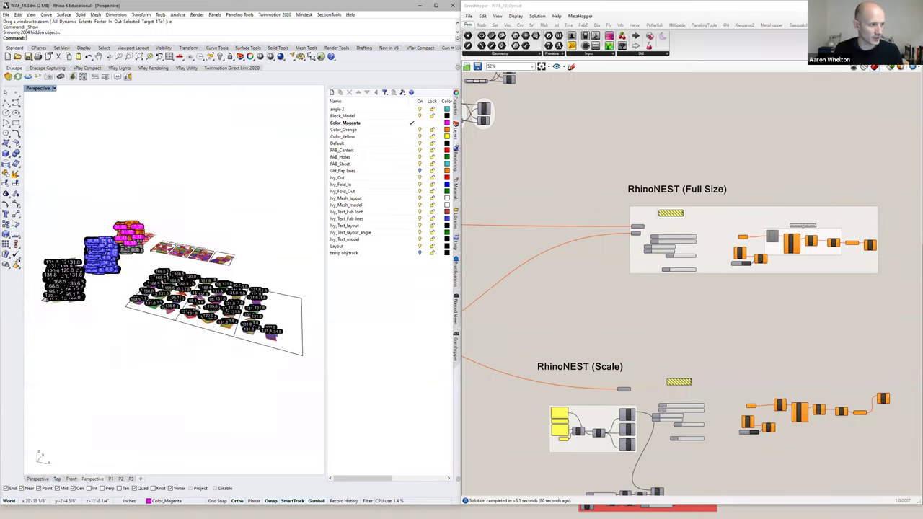
Zoom the Perspective view in on the assembled models and examine the edge numbers and angle labels on the coloured faces.
scroll(108, 290, up, 6)
text(z)
key(Return)
drag(70, 340, 208, 186)
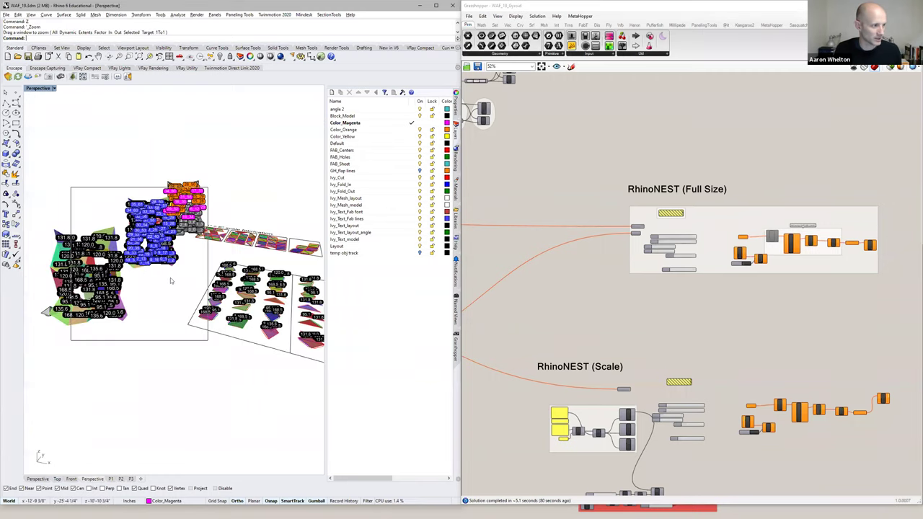
right_drag(147, 302, 72, 297)
right_drag(169, 285, 183, 314)
scroll(173, 278, up, 3)
scroll(186, 253, up, 4)
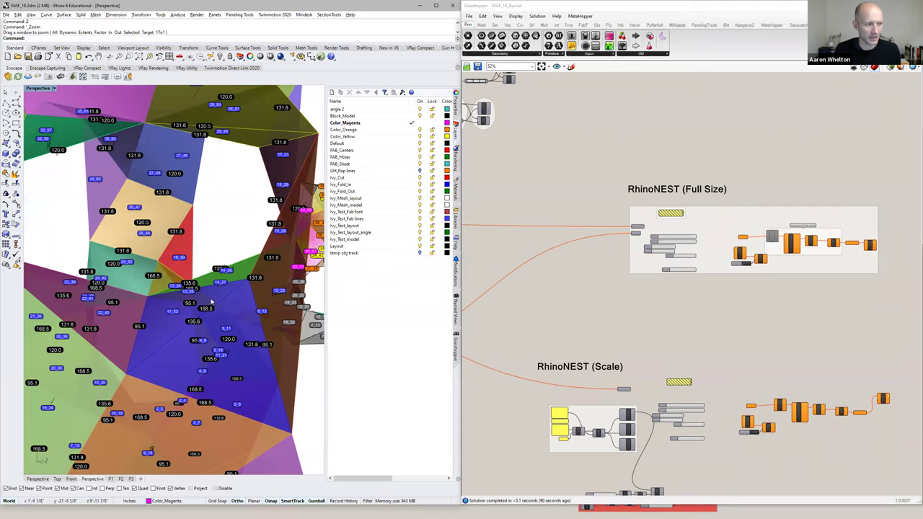
right_drag(214, 286, 186, 297)
scroll(590, 365, down, 4)
scroll(562, 198, up, 8)
Go to the angle-measuring part of the Grasshopper definition and display the Mesh component category.
right_drag(562, 198, 716, 313)
scroll(698, 278, down, 2)
scroll(716, 313, down, 3)
right_drag(652, 213, 818, 344)
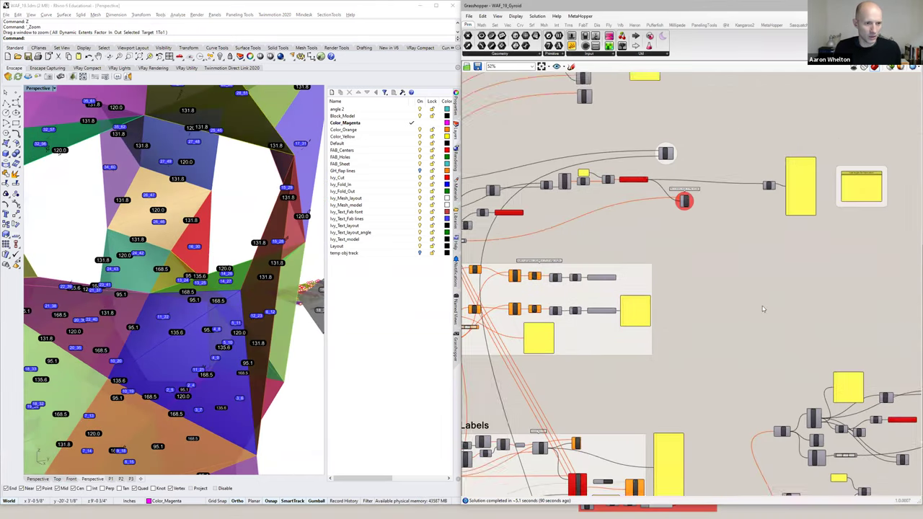
right_drag(524, 262, 629, 290)
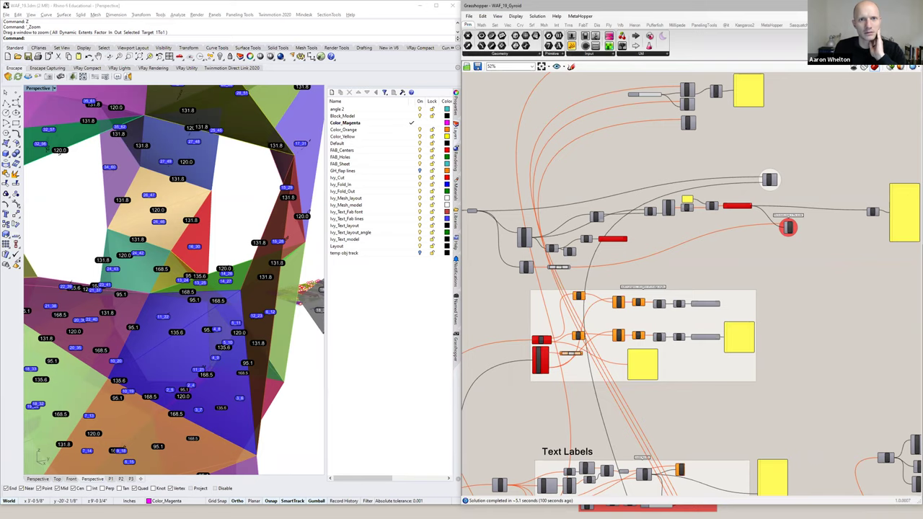
click(827, 26)
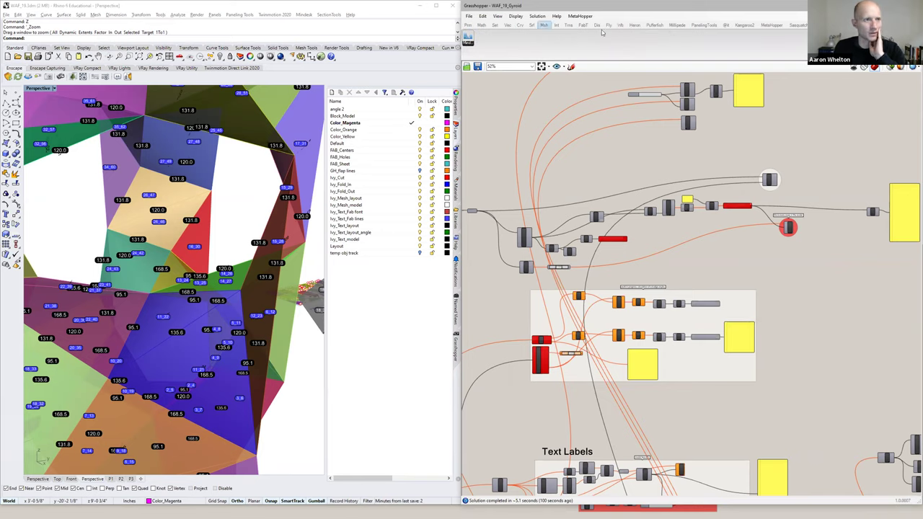
click(545, 25)
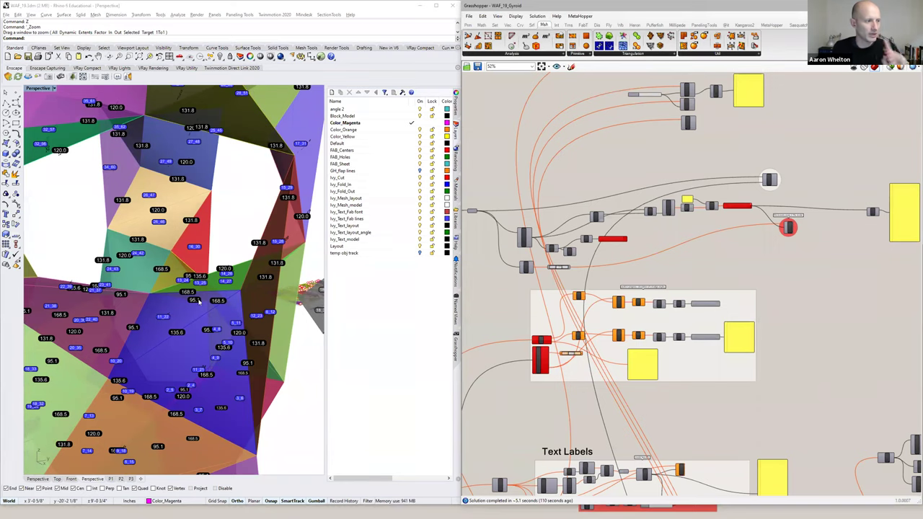
Compare the angle labels around the model's vertices with the "Five Angles for Fabrication" panel in the definition.
right_drag(232, 302, 209, 281)
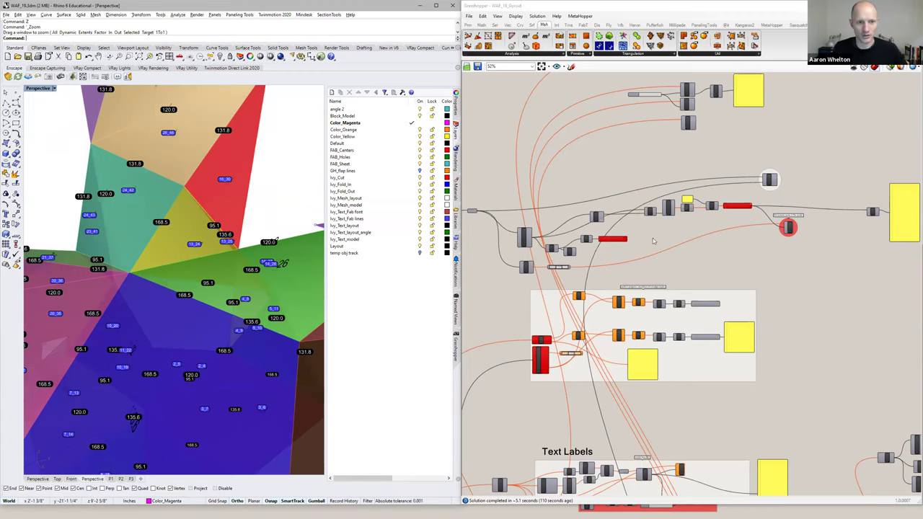
scroll(709, 142, up, 5)
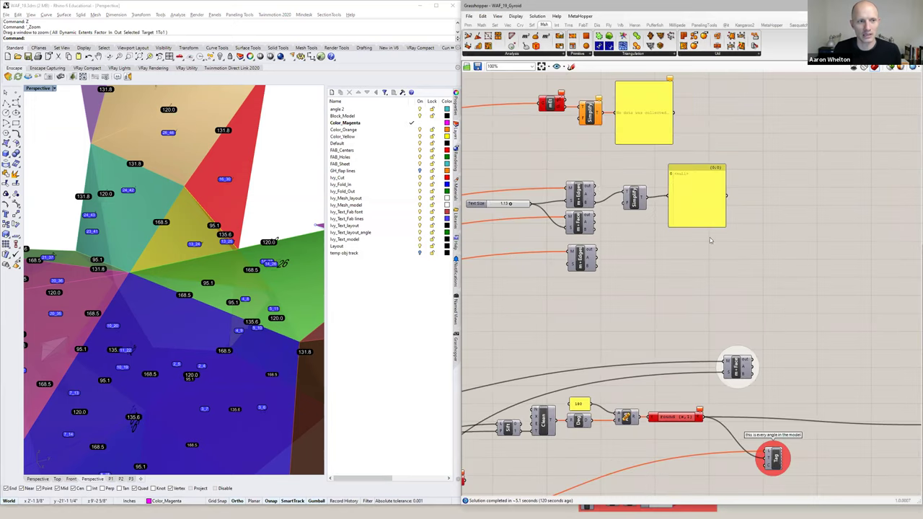
right_drag(709, 240, 549, 150)
scroll(838, 271, up, 5)
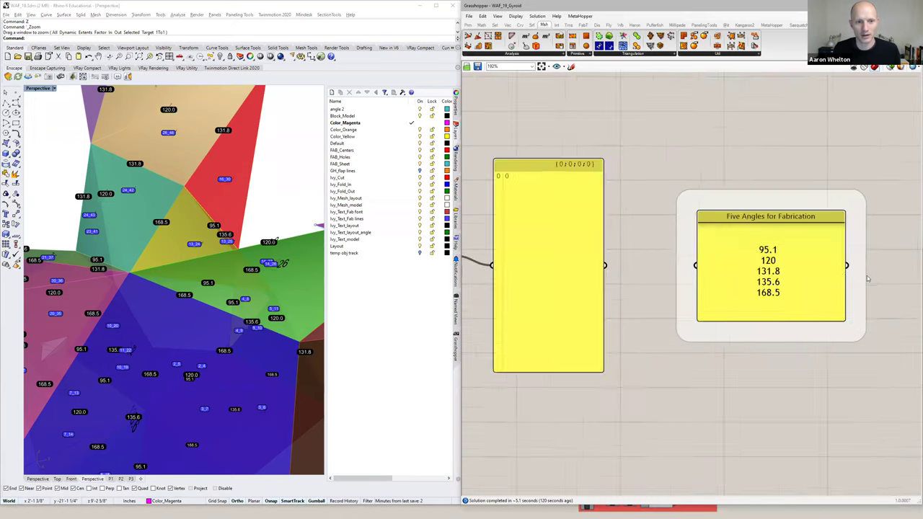
scroll(885, 294, up, 3)
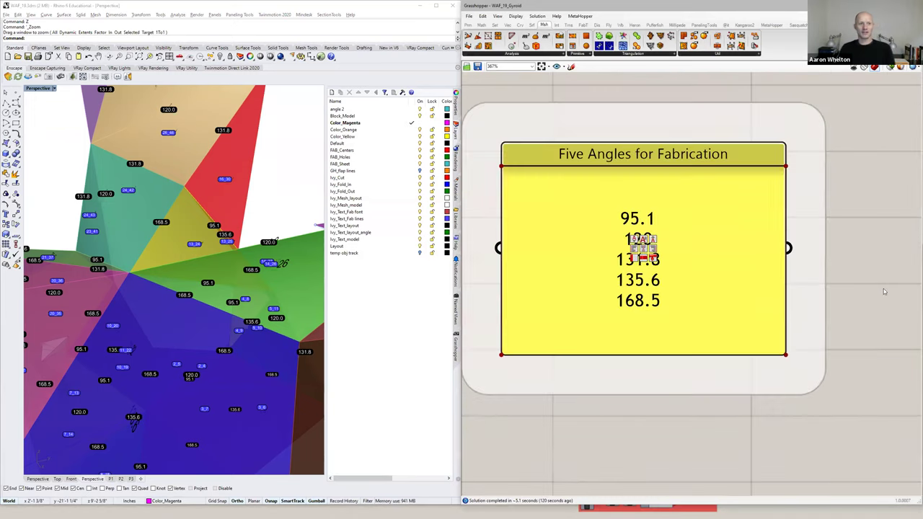
scroll(844, 307, down, 2)
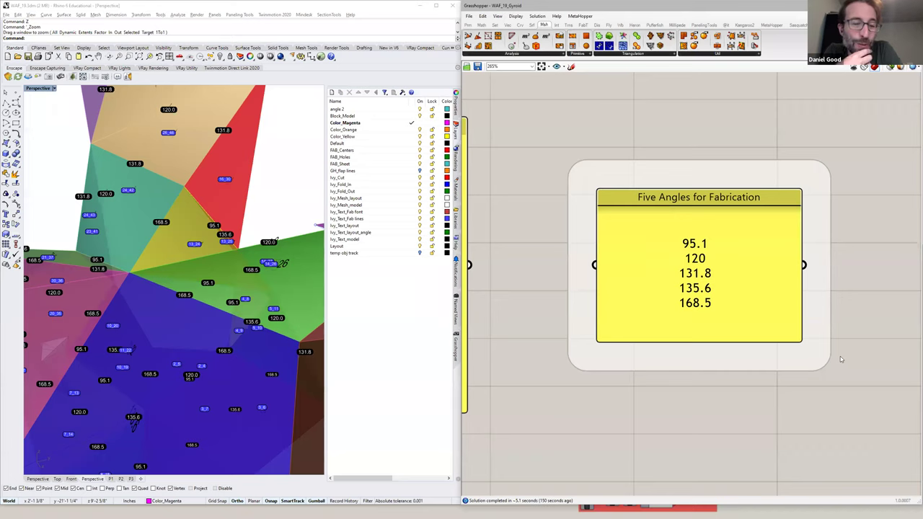
scroll(846, 390, down, 5)
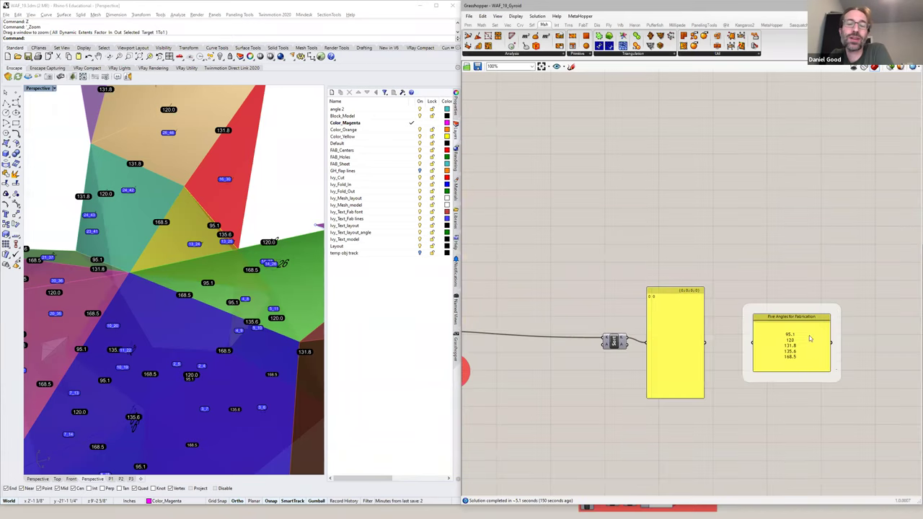
scroll(678, 265, down, 3)
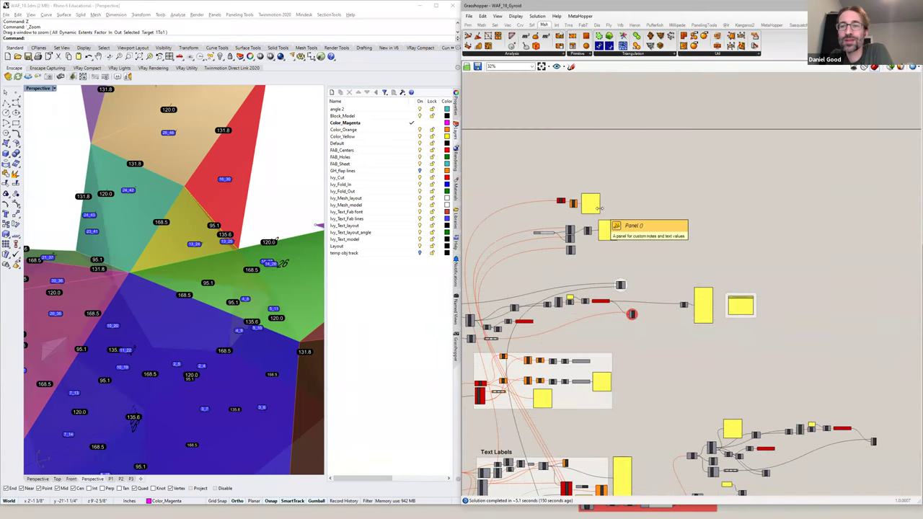
Examine the MinSurface section of the definition, with its Gyroid selection, pattern extent, face resolution and bounding box inputs.
click(342, 460)
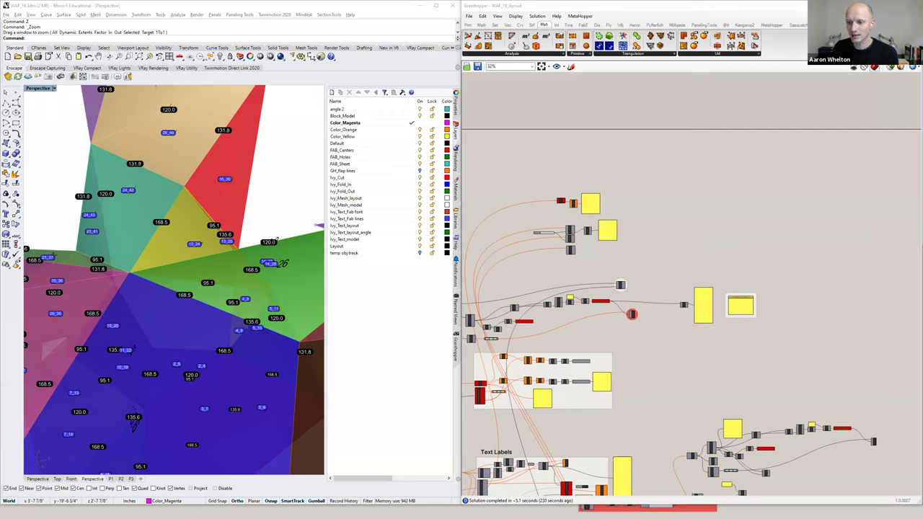
right_drag(687, 325, 870, 294)
mouse_move(526, 366)
right_down()
mouse_move(734, 216)
mouse_move(823, 165)
right_up()
mouse_move(486, 356)
right_down()
mouse_move(527, 284)
mouse_move(578, 263)
right_up()
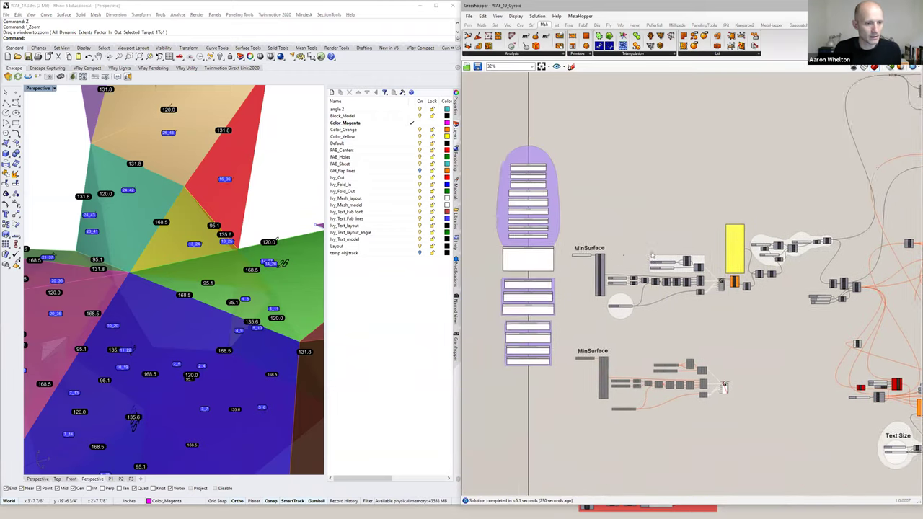
scroll(577, 264, up, 8)
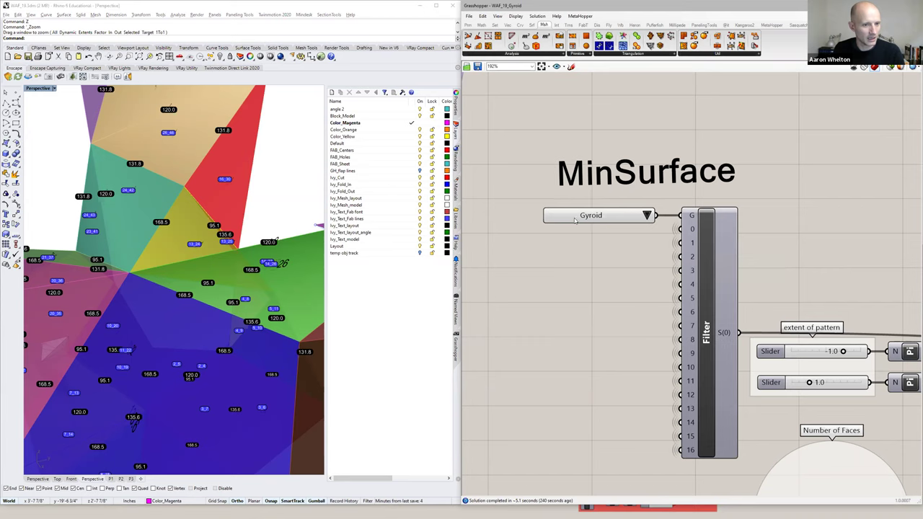
scroll(573, 217, down, 2)
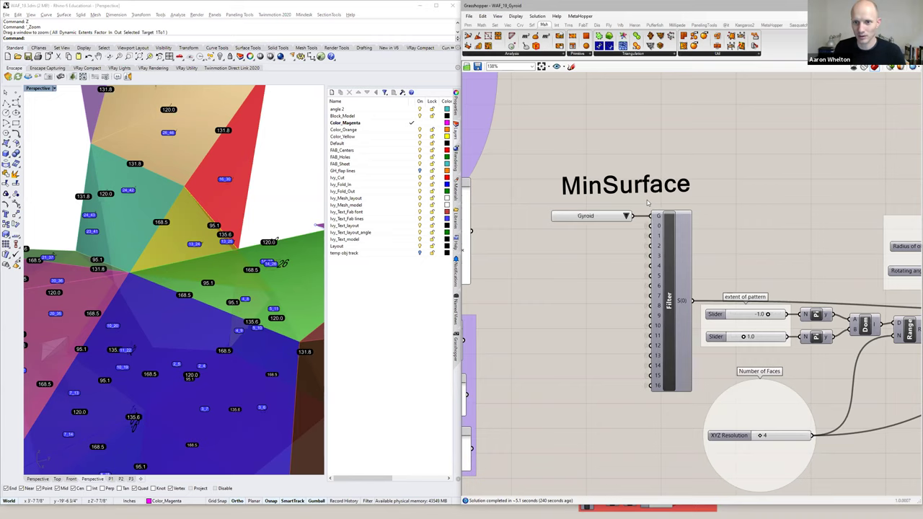
right_drag(762, 236, 722, 234)
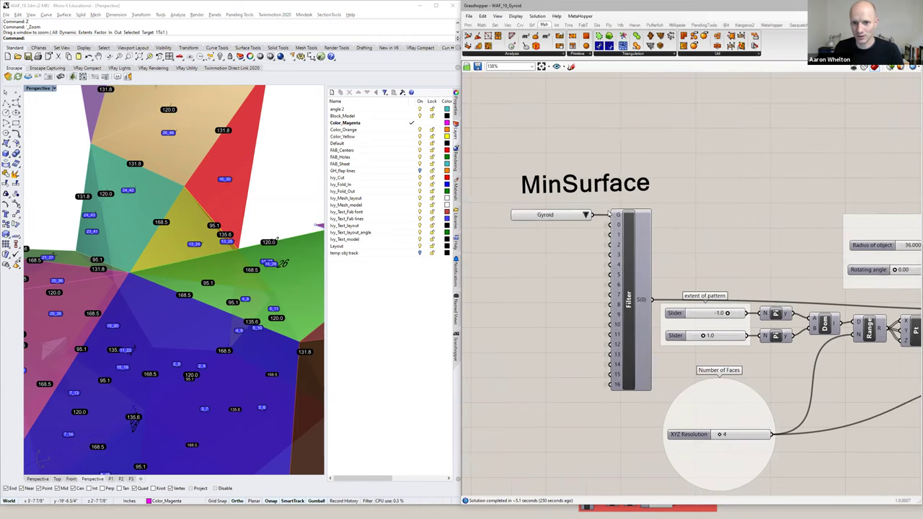
scroll(603, 217, down, 2)
right_drag(821, 267, 642, 252)
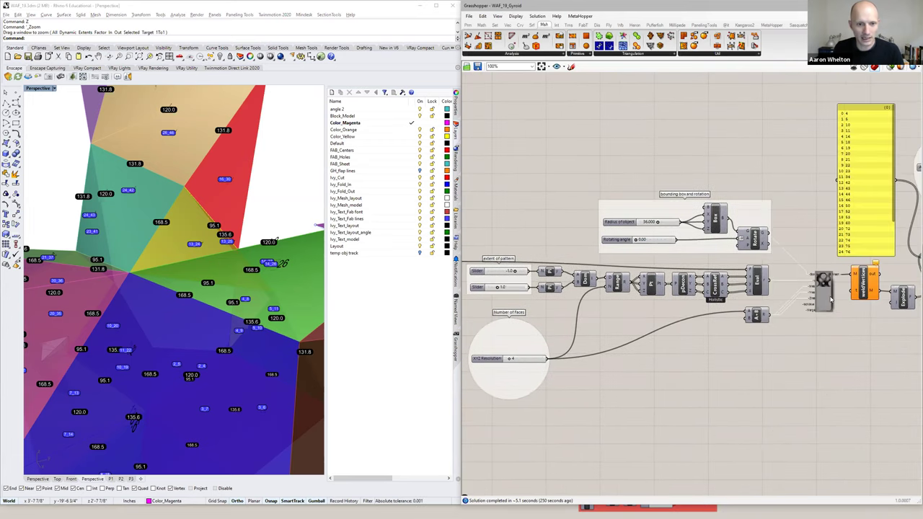
Examine the isosurface component's inputs and follow its mesh output on to the rotate, move and mesh graph components.
scroll(828, 299, up, 4)
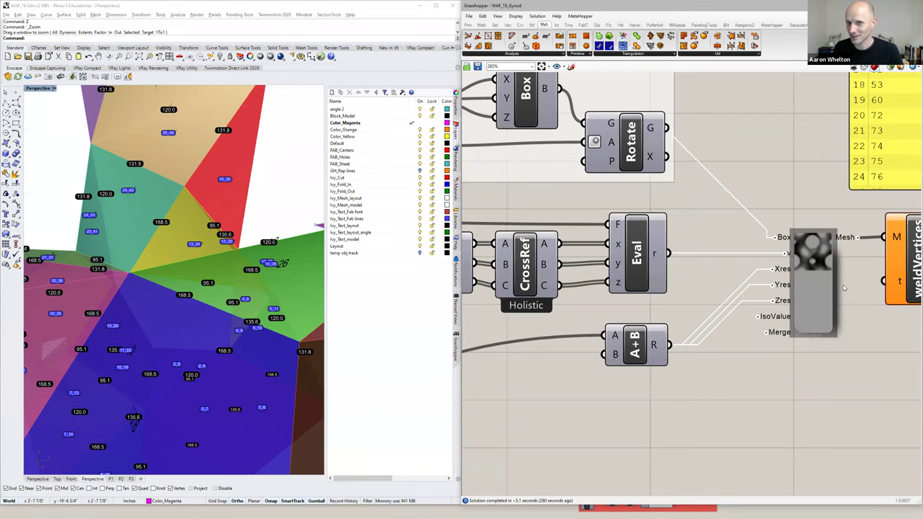
scroll(822, 286, up, 3)
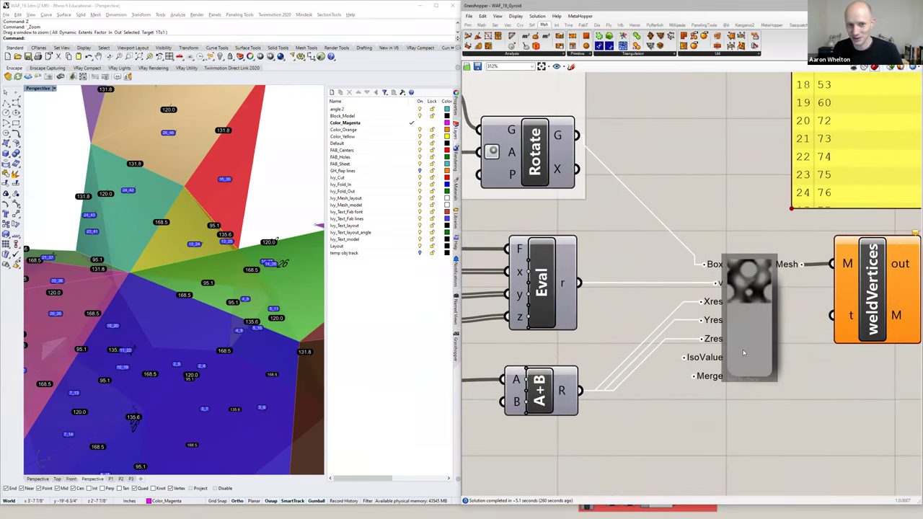
scroll(807, 283, down, 3)
right_drag(808, 281, 472, 311)
scroll(724, 328, down, 2)
right_drag(702, 289, 521, 324)
scroll(699, 269, down, 2)
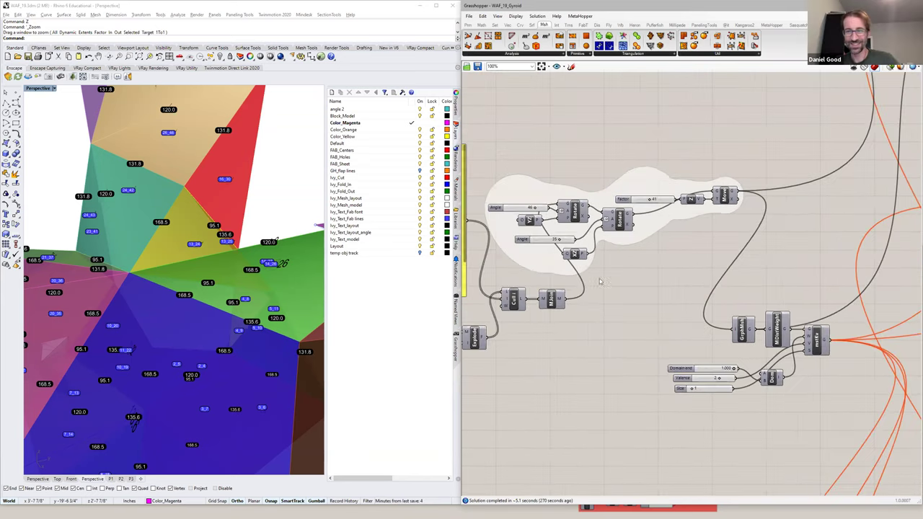
Trace the mesh processing chain between the MinSurface inputs, weldVertices, Explode, Cull and mesh join components.
scroll(567, 293, up, 1)
right_drag(566, 294, 644, 291)
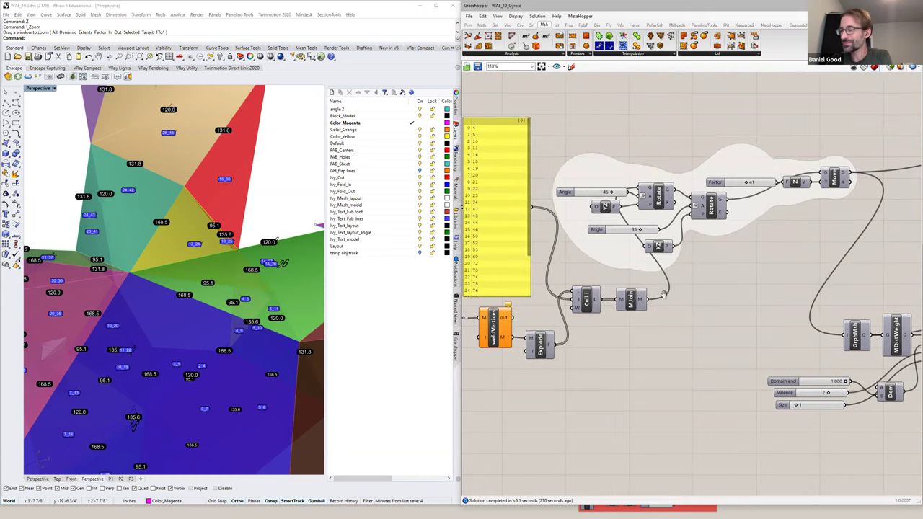
right_drag(514, 293, 735, 280)
right_drag(578, 290, 801, 243)
scroll(801, 243, down, 1)
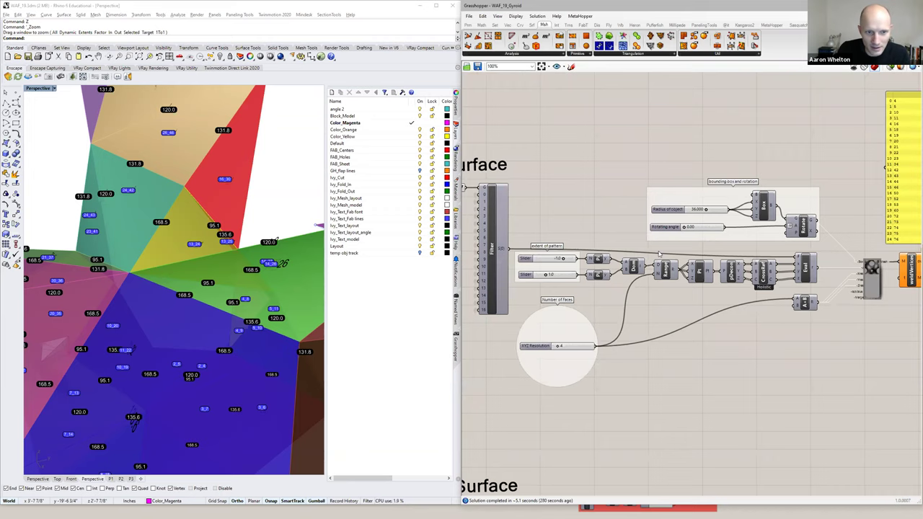
right_drag(821, 359, 678, 359)
right_drag(675, 361, 529, 377)
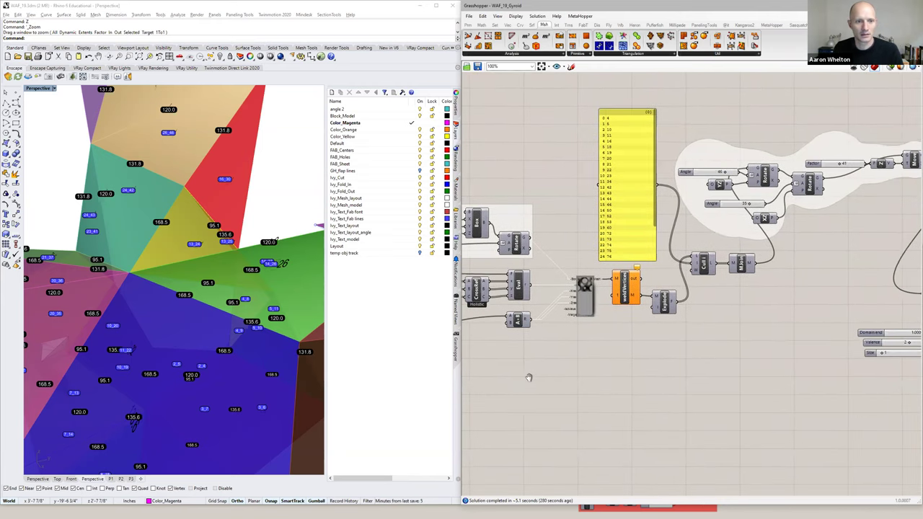
scroll(504, 377, down, 2)
scroll(541, 341, down, 2)
right_drag(677, 329, 652, 327)
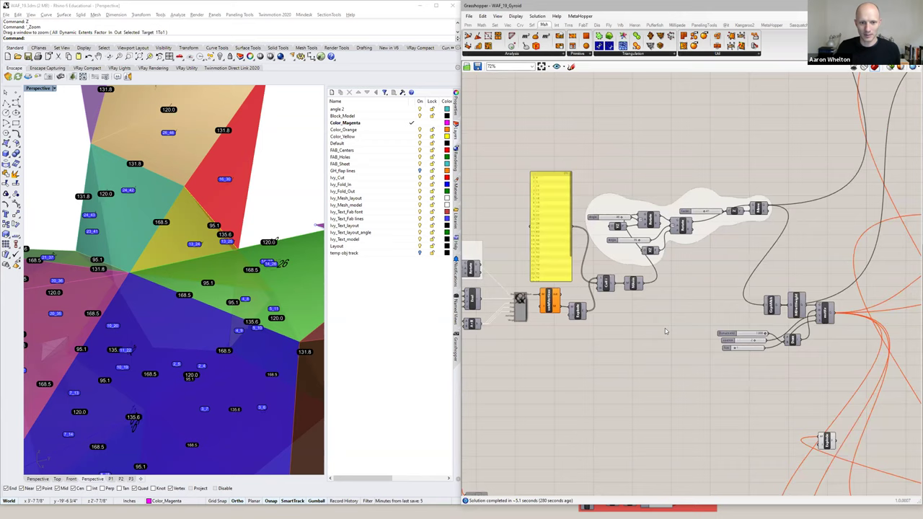
right_drag(508, 333, 674, 328)
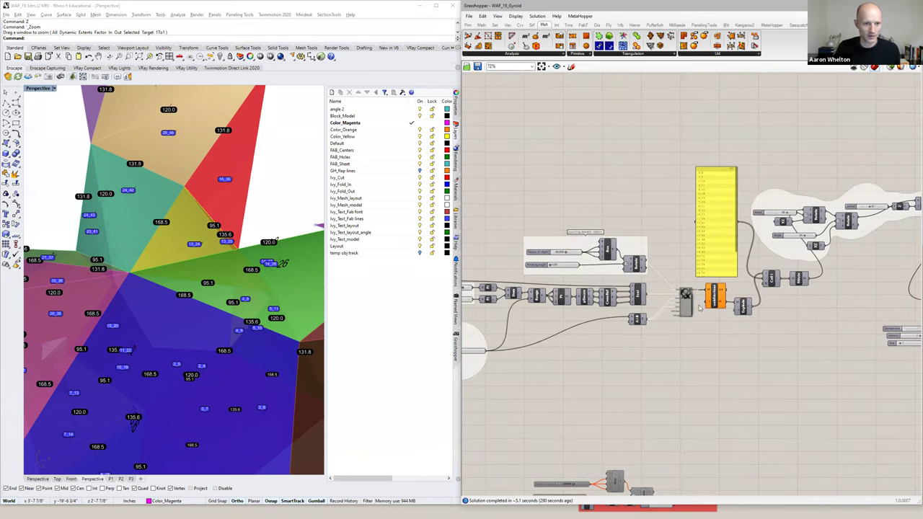
Turn on the preview of the isosurface component that feeds weldVertices and clear the selection in the Rhino viewport.
scroll(678, 311, up, 4)
right_click(701, 307)
click(723, 321)
click(253, 317)
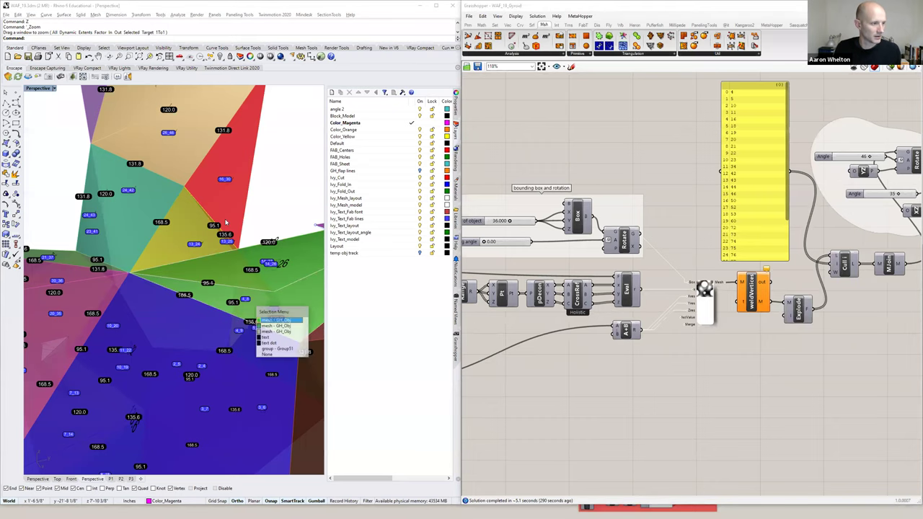
click(258, 210)
Zoom the Perspective view to the model extents and examine the red preview mesh of the gyroid up close.
scroll(223, 220, down, 10)
text(z)
key(Return)
text(e)
key(Return)
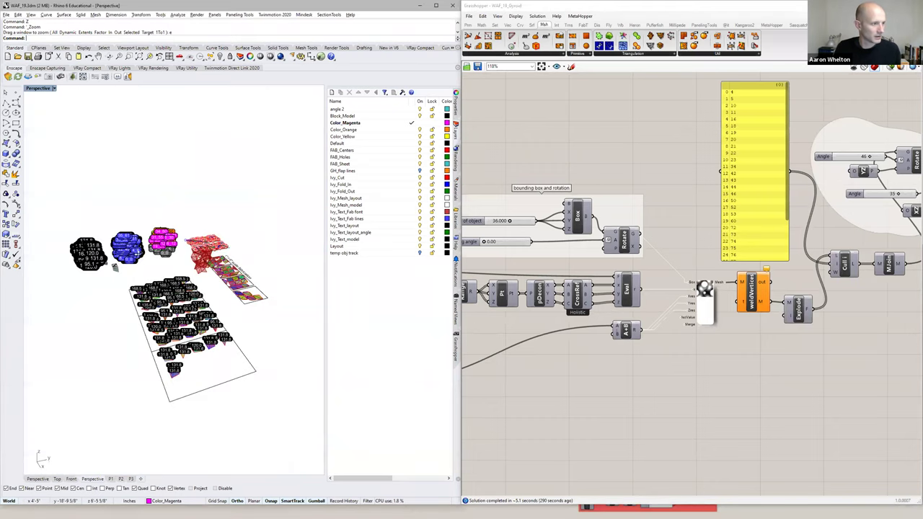
scroll(196, 265, up, 7)
text(z)
key(Return)
mouse_move(198, 303)
mouse_down()
mouse_move(253, 240)
mouse_move(199, 303)
mouse_up()
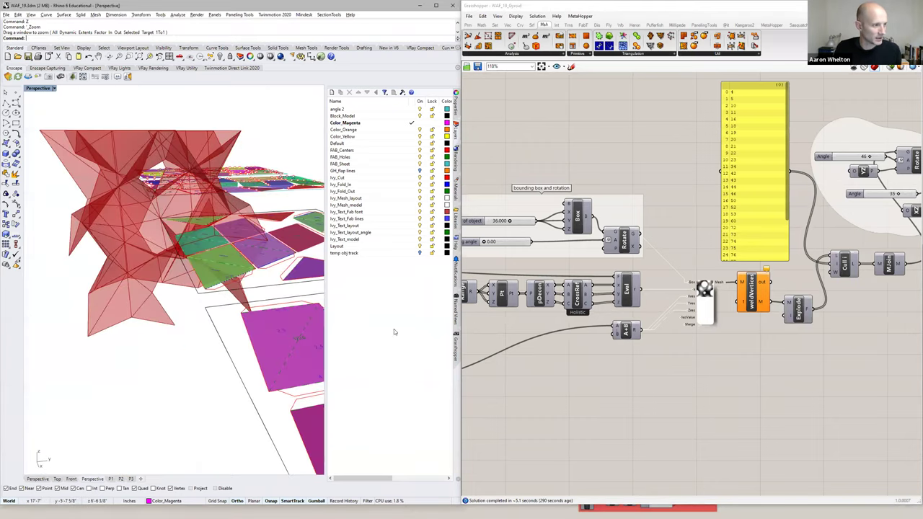
right_drag(217, 301, 317, 317)
Return to the MinSurface section and select its Filter component to display the incoming equation wires.
right_drag(642, 341, 698, 344)
right_drag(697, 302, 922, 295)
right_click(594, 277)
click(614, 293)
click(595, 225)
click(712, 238)
Examine the minimal-surface equation panels feeding the filter, such as GYROID, Schwarz P, Diamond and Neovius.
right_drag(713, 239, 690, 232)
scroll(672, 272, down, 5)
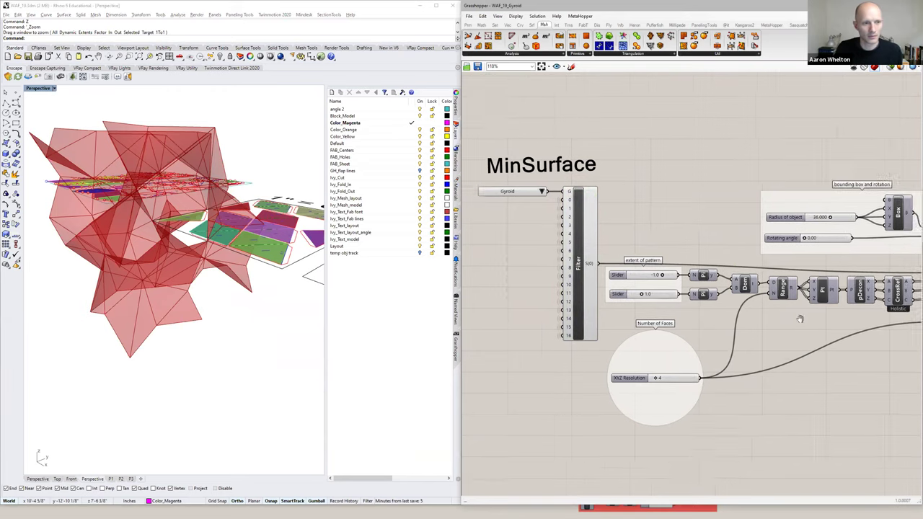
scroll(671, 273, up, 5)
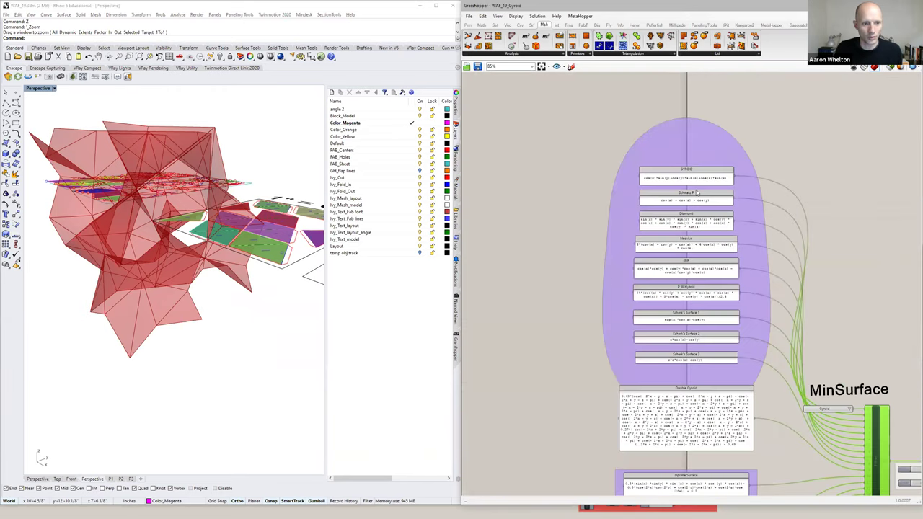
scroll(773, 173, up, 1)
scroll(773, 173, up, 1)
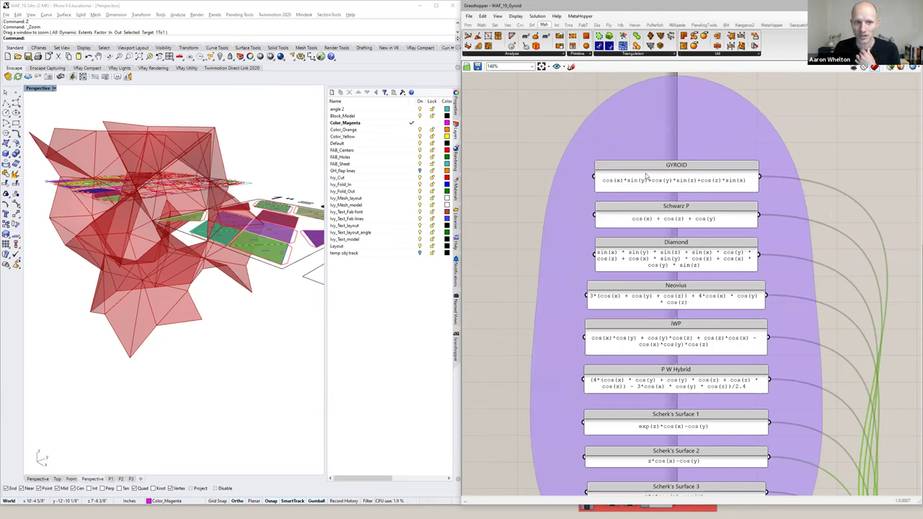
Trace the surface equations from their panels through the MinSurface filter and along the Range-to-Eval component chain.
right_drag(833, 303, 805, 223)
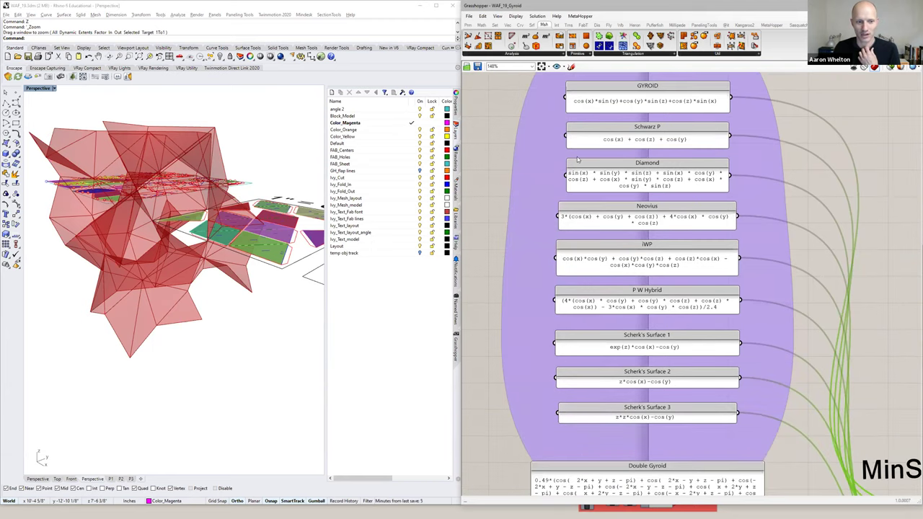
scroll(746, 367, down, 5)
right_drag(884, 441, 762, 262)
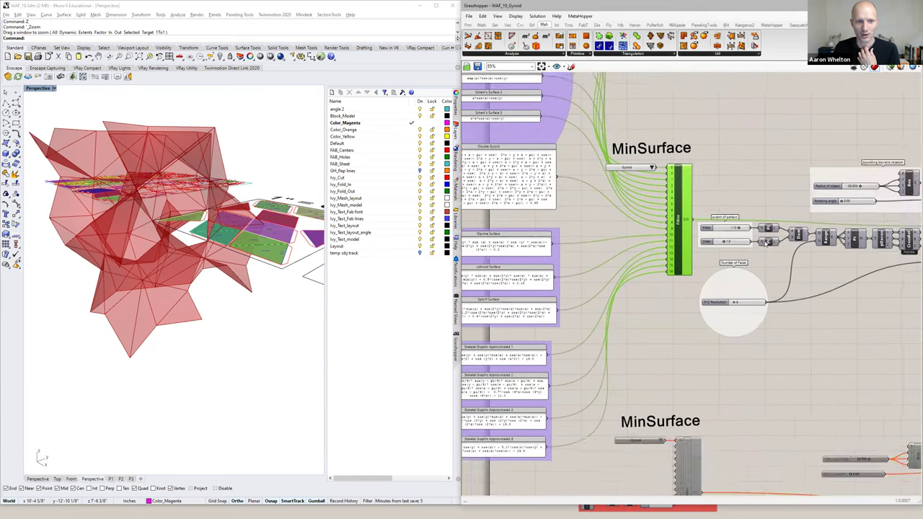
scroll(761, 262, up, 5)
right_drag(843, 248, 761, 246)
right_click(762, 240)
click(774, 256)
right_click(762, 244)
click(829, 257)
right_drag(802, 280, 637, 301)
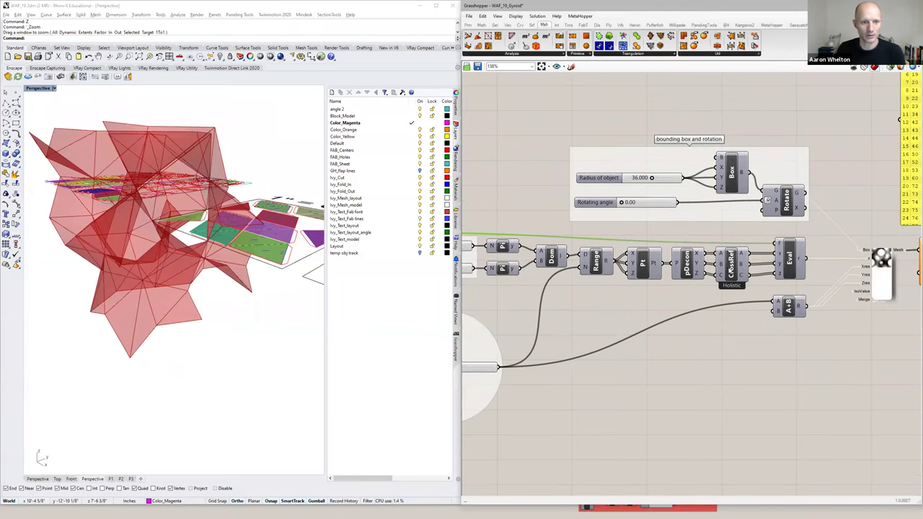
right_click(793, 260)
click(810, 278)
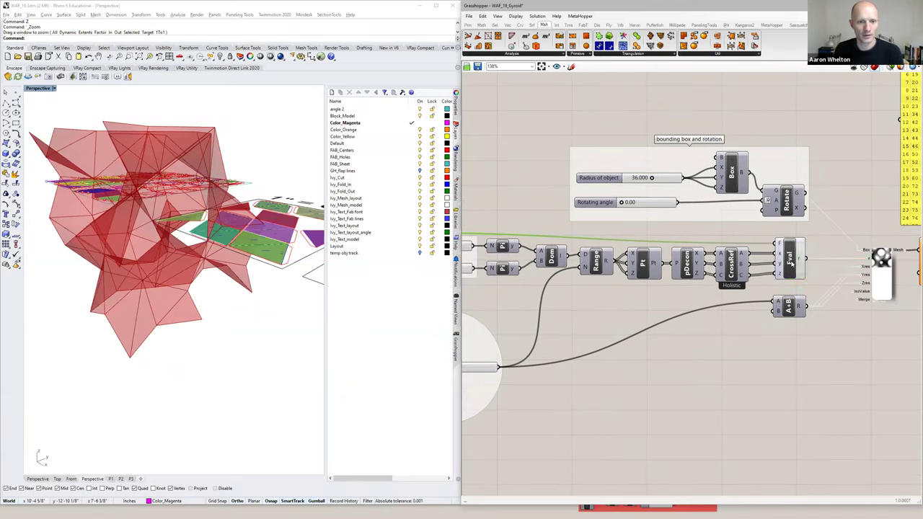
Turn the preview of the Rotate component on to inspect the gyroid's bounding box, and turn it off again.
right_drag(850, 322, 702, 323)
right_click(829, 289)
right_click(644, 201)
click(652, 211)
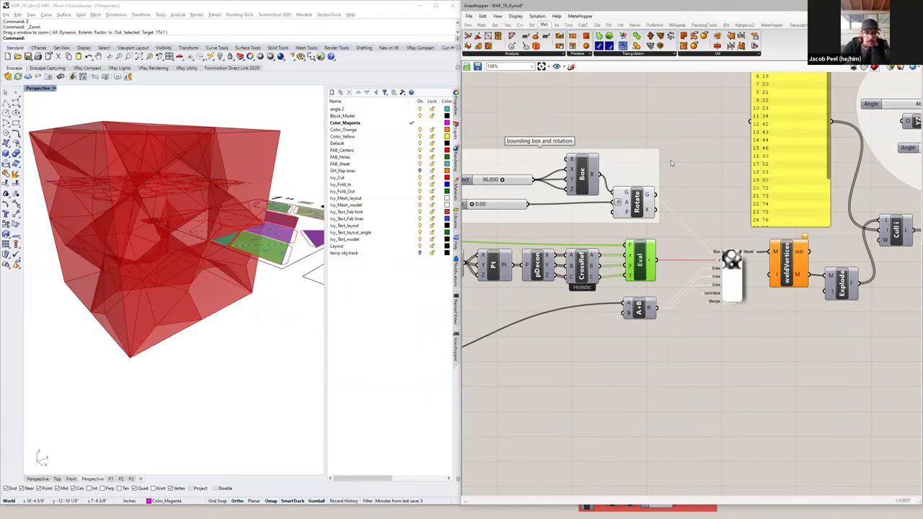
right_click(637, 197)
click(647, 208)
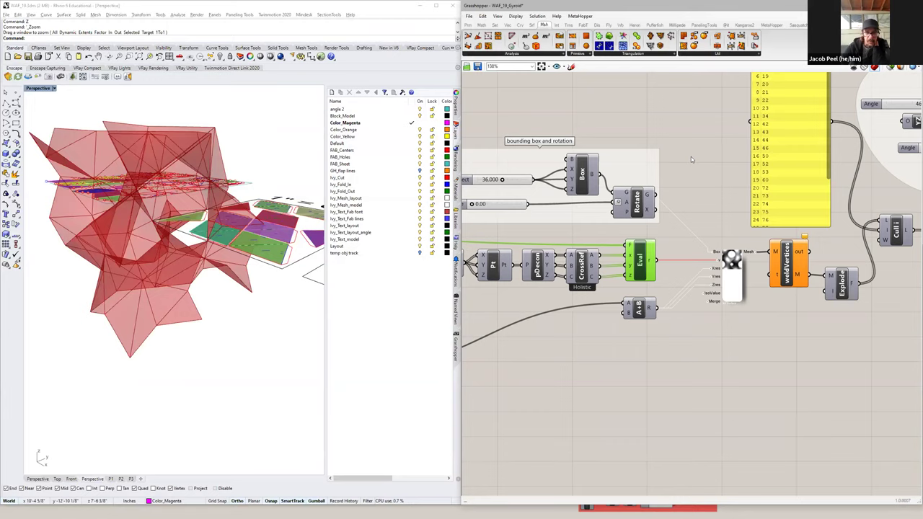
Examine the GYROID equation panel up close, and review the MinSurface chain with its downstream mesh and text label components.
scroll(689, 216, down, 4)
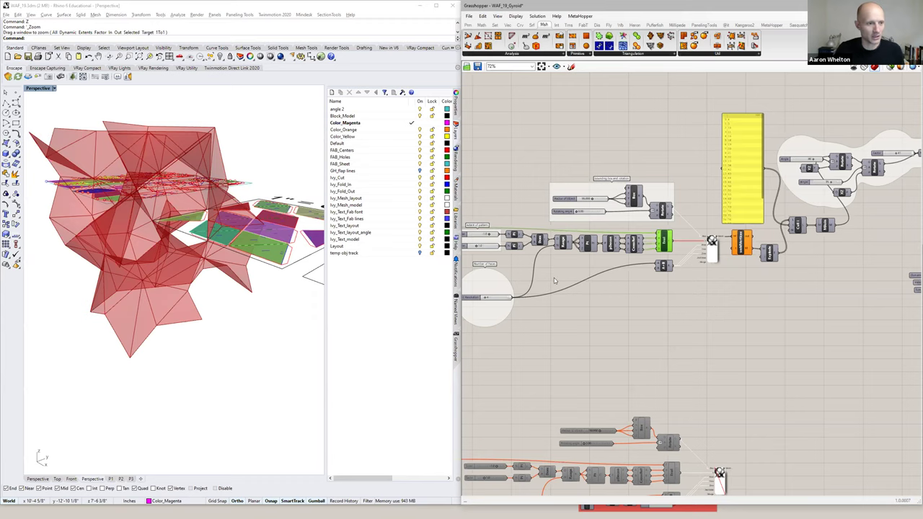
scroll(553, 279, down, 2)
scroll(674, 279, down, 7)
scroll(569, 264, up, 8)
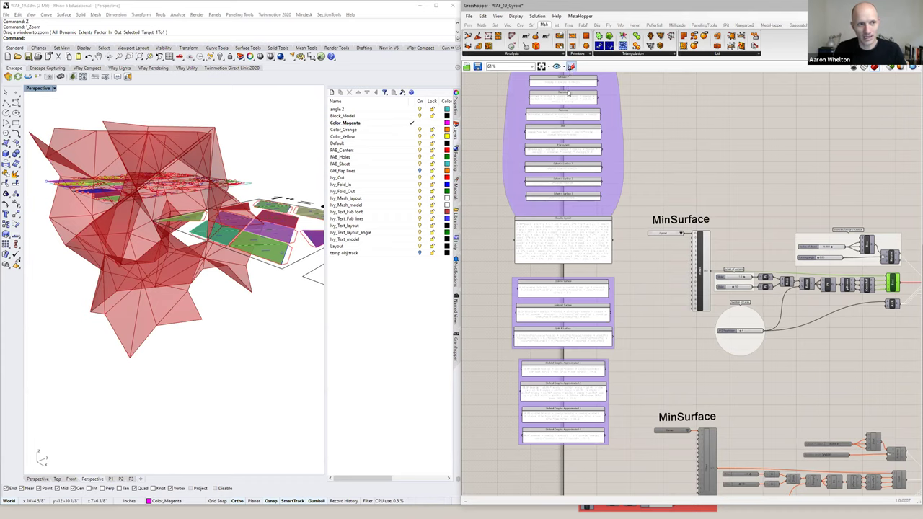
scroll(571, 90, up, 5)
right_drag(558, 97, 587, 219)
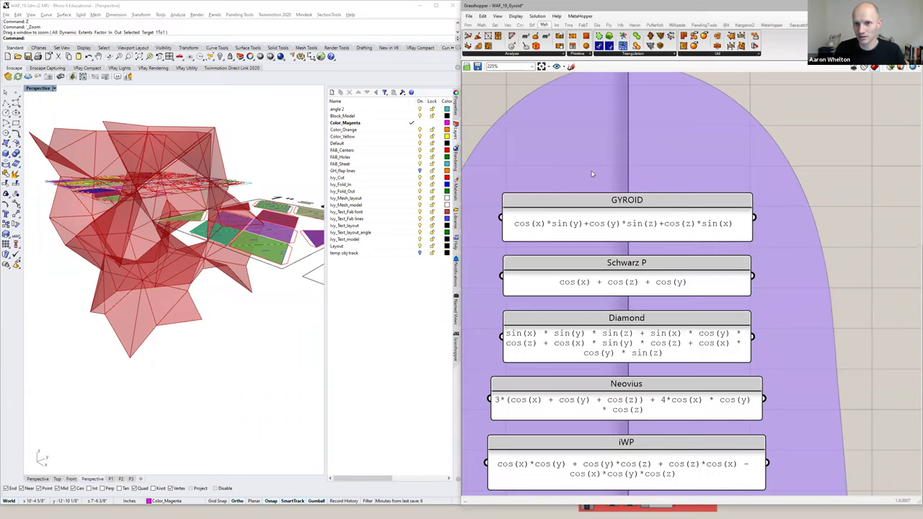
scroll(644, 222, down, 7)
right_drag(837, 280, 787, 256)
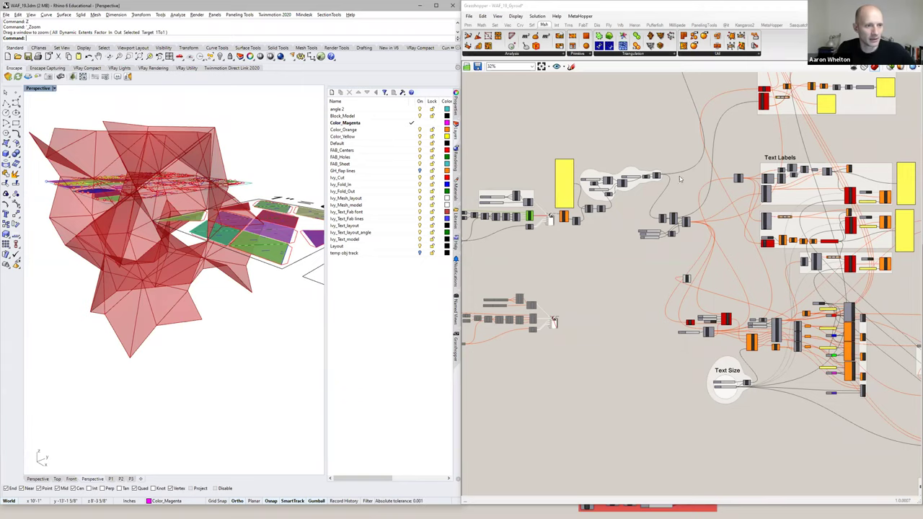
scroll(596, 161, up, 4)
right_drag(669, 271, 712, 283)
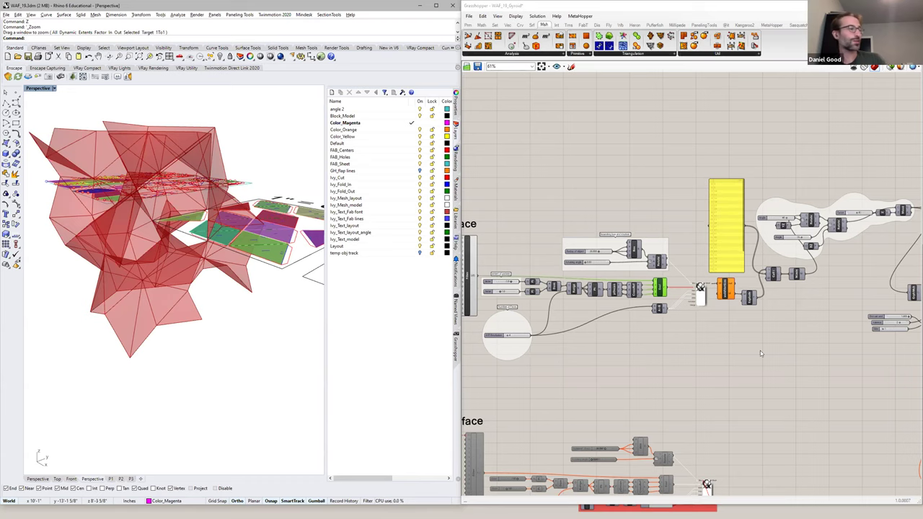
scroll(690, 316, down, 5)
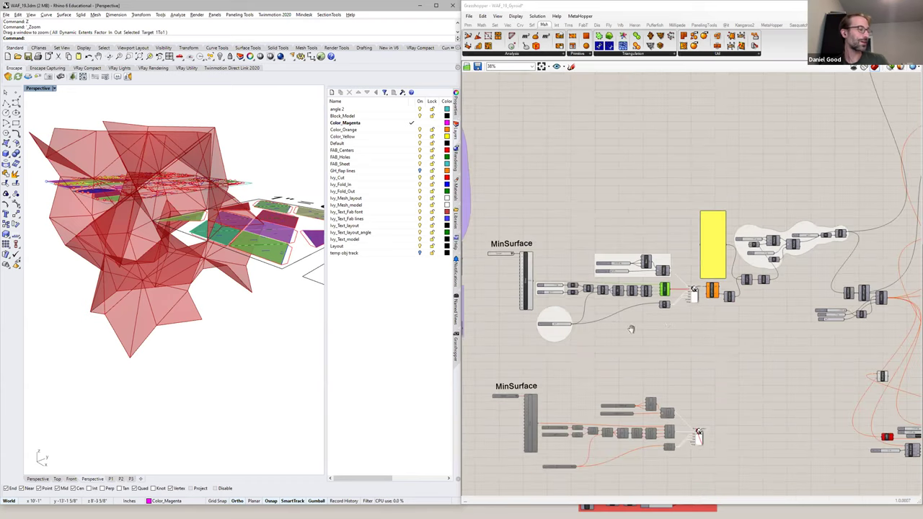
key(alt+Tab)
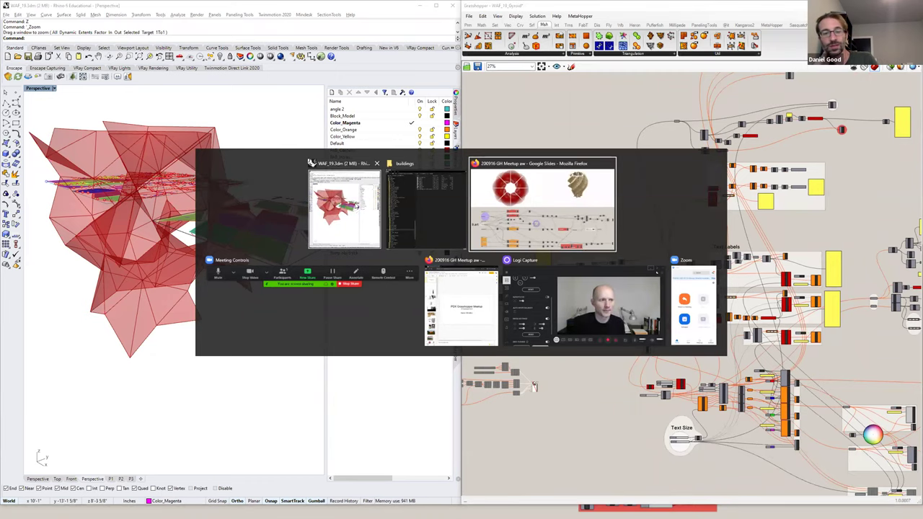
click(355, 205)
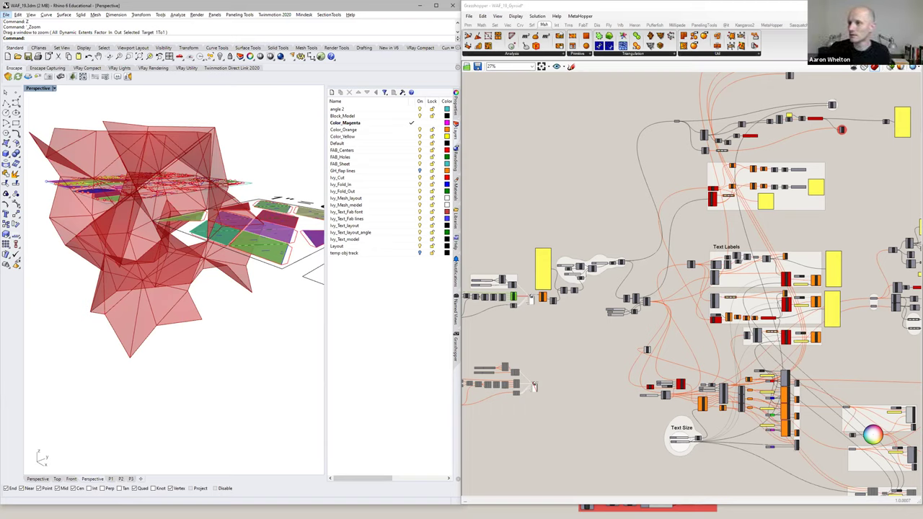
key(alt+Tab)
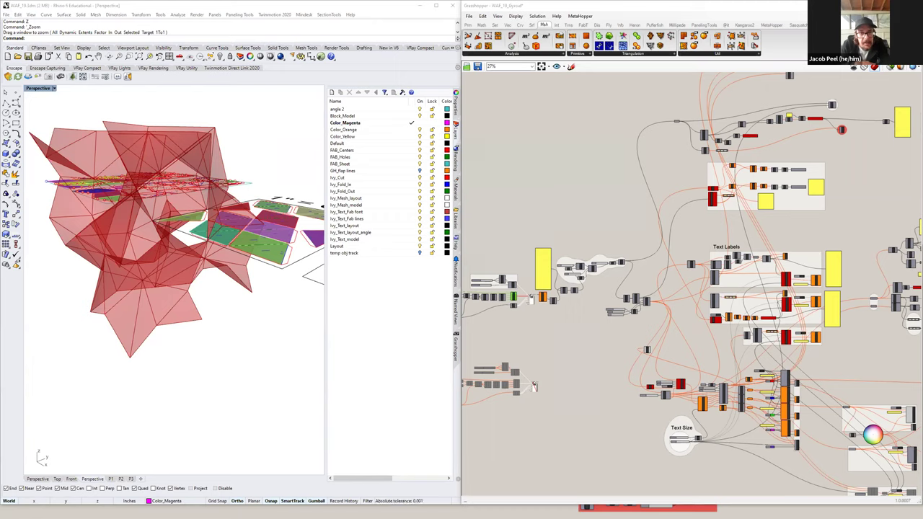
click(315, 435)
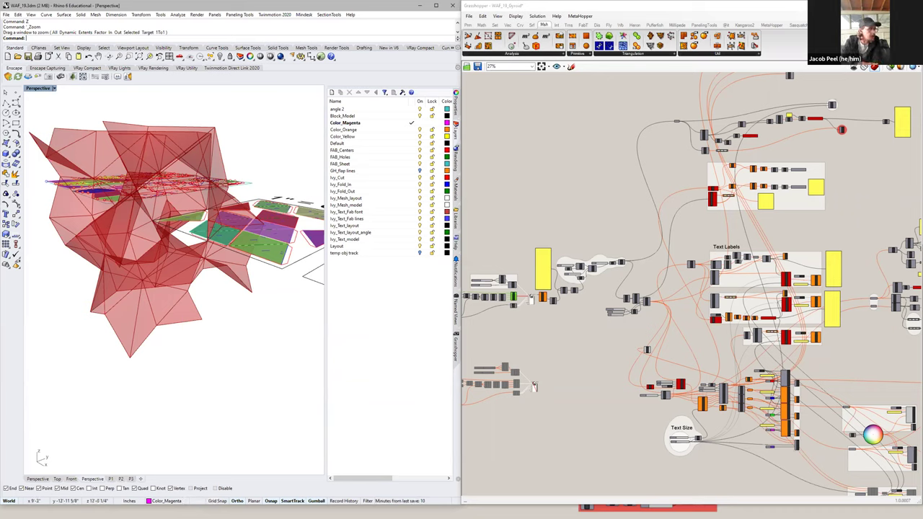
Switch to the 9.art Grasshopper definition and zoom the Perspective view in on its red ribbed preview form.
click(533, 387)
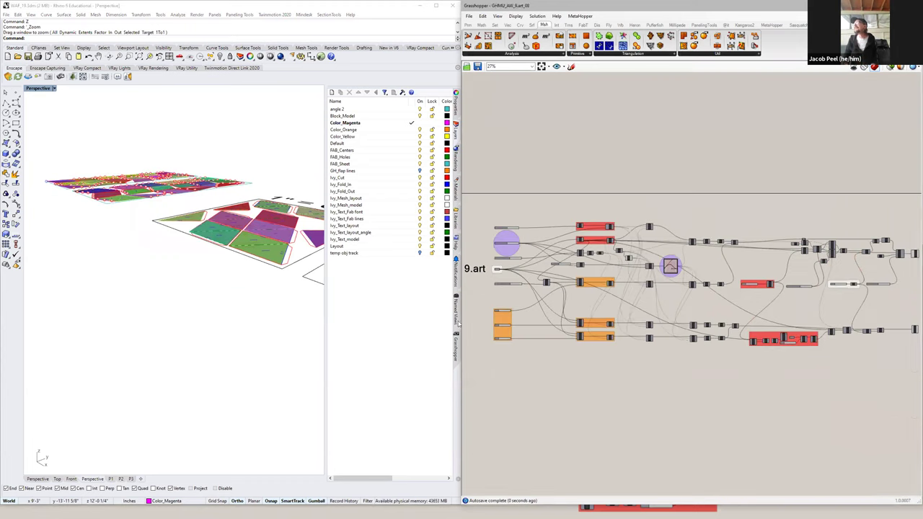
scroll(171, 250, down, 15)
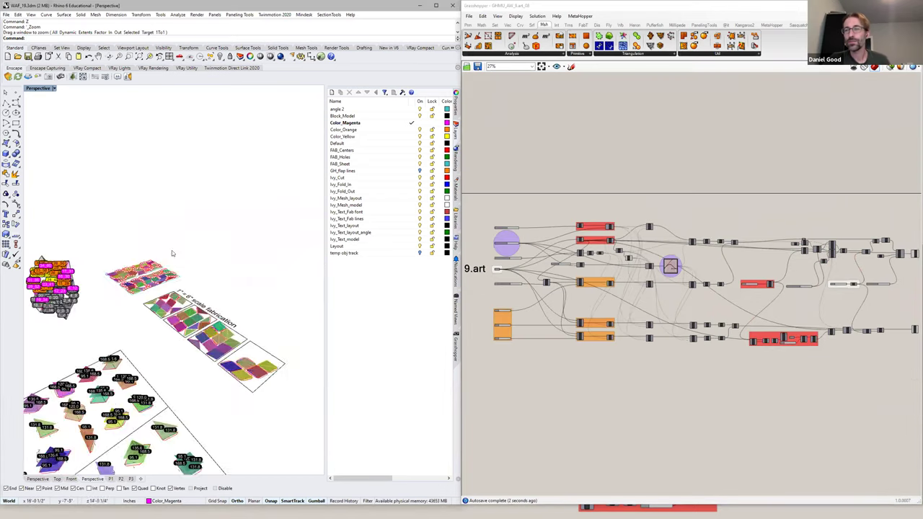
scroll(97, 266, up, 10)
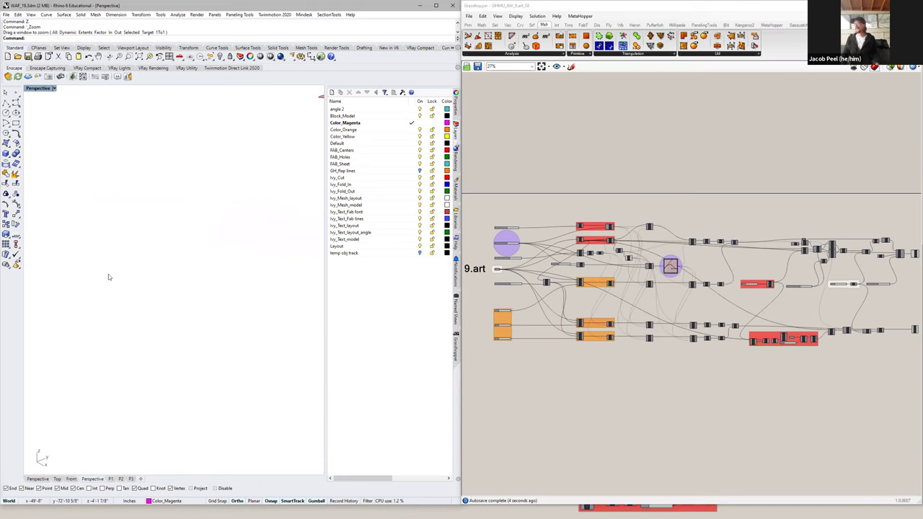
scroll(106, 275, down, 4)
text(z)
key(Return)
drag(77, 373, 240, 139)
right_drag(217, 230, 235, 241)
click(770, 115)
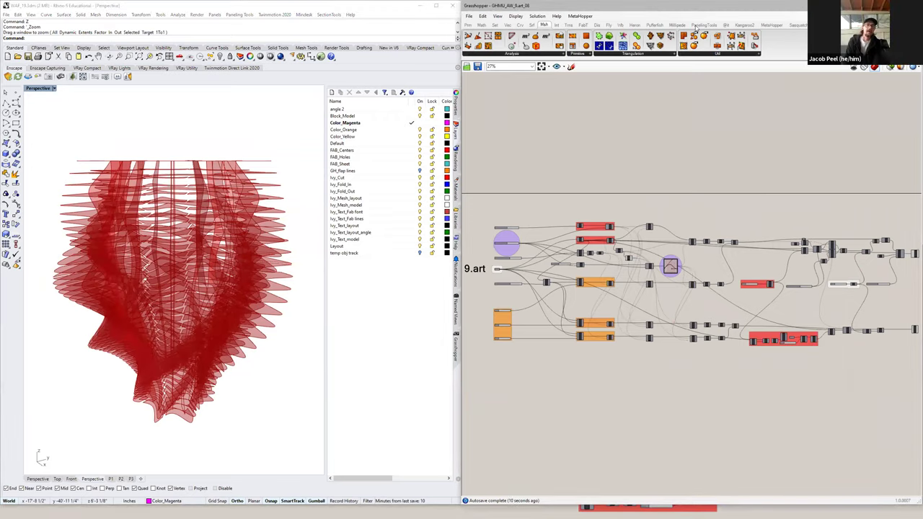
click(446, 379)
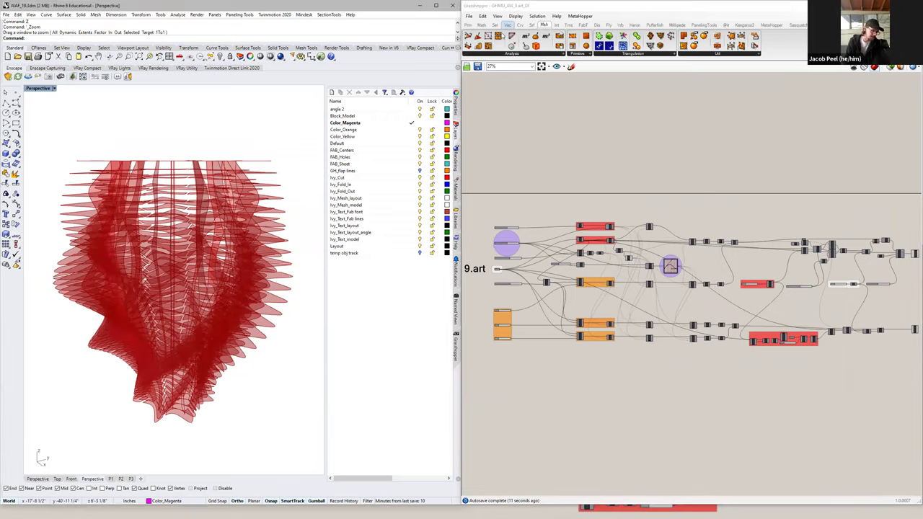